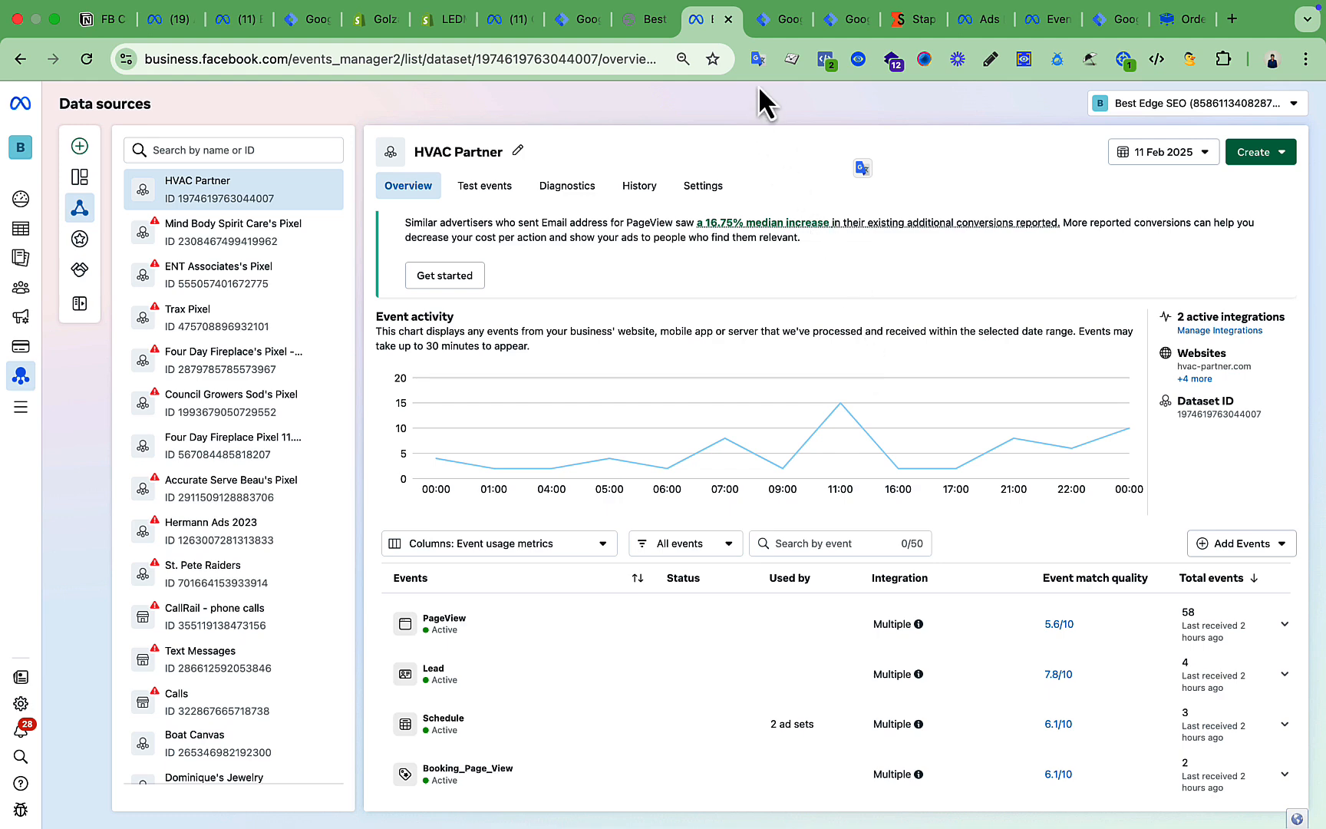
Look over the web and server container tags, then return to the HVAC Partner dataset.
{"action": "left_click", "coordinate": [770, 30]}
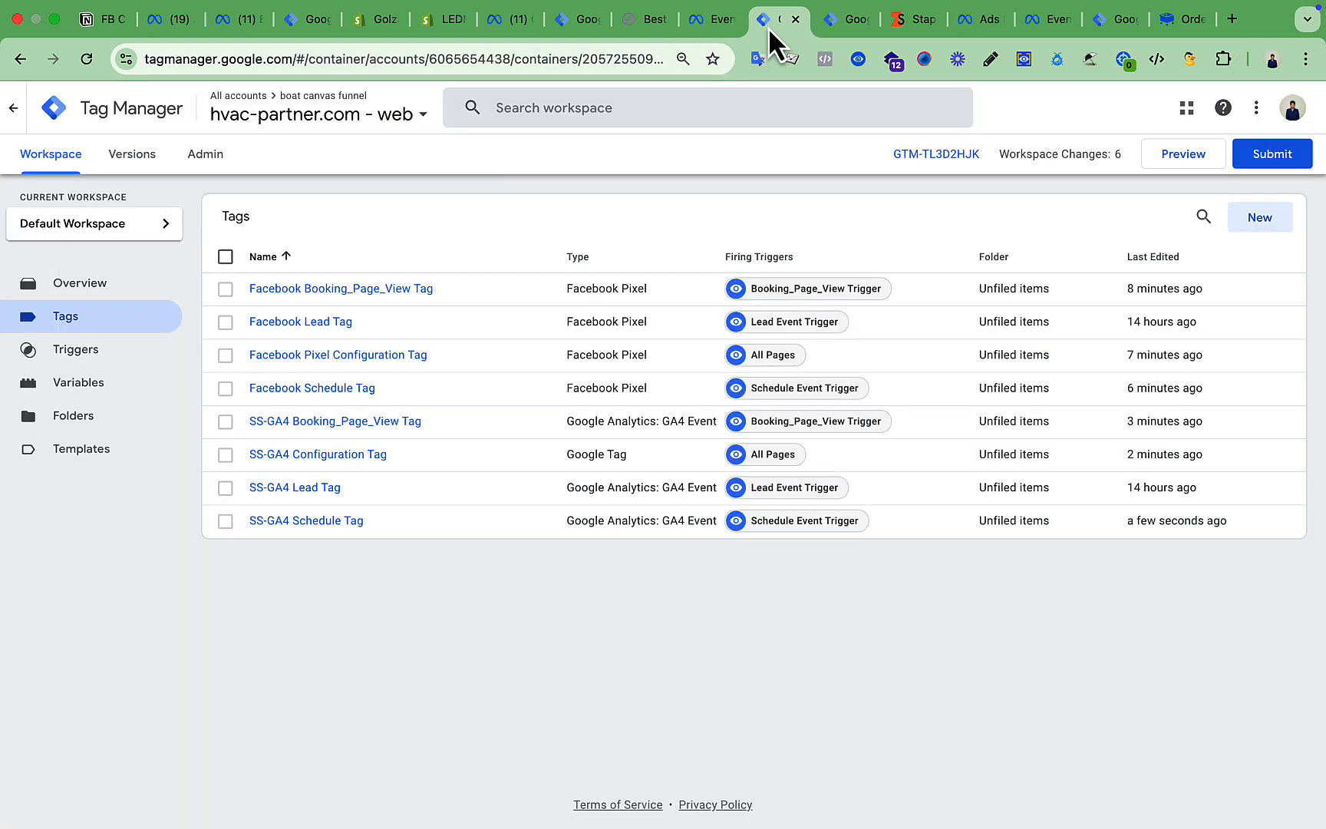
{"action": "left_click", "coordinate": [843, 24]}
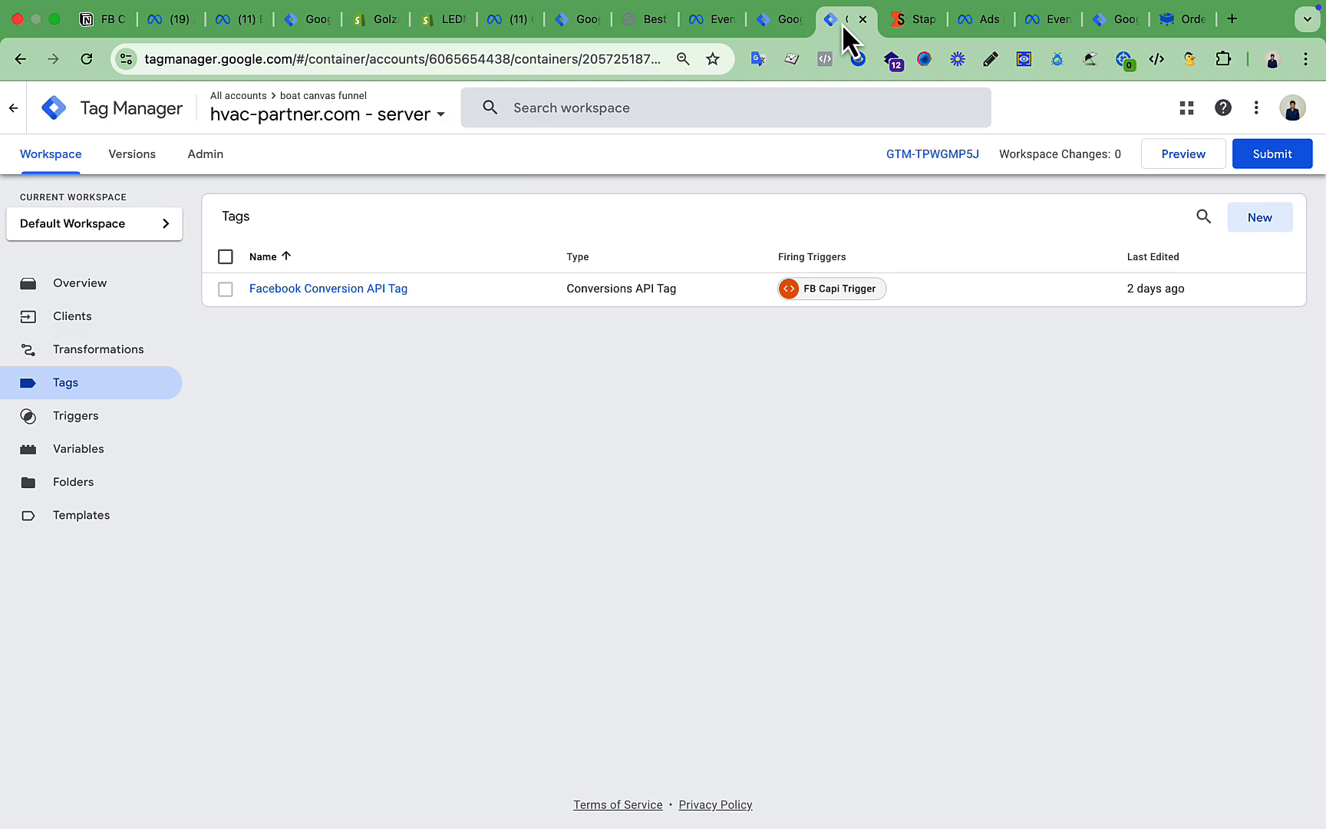
{"action": "left_click", "coordinate": [702, 21]}
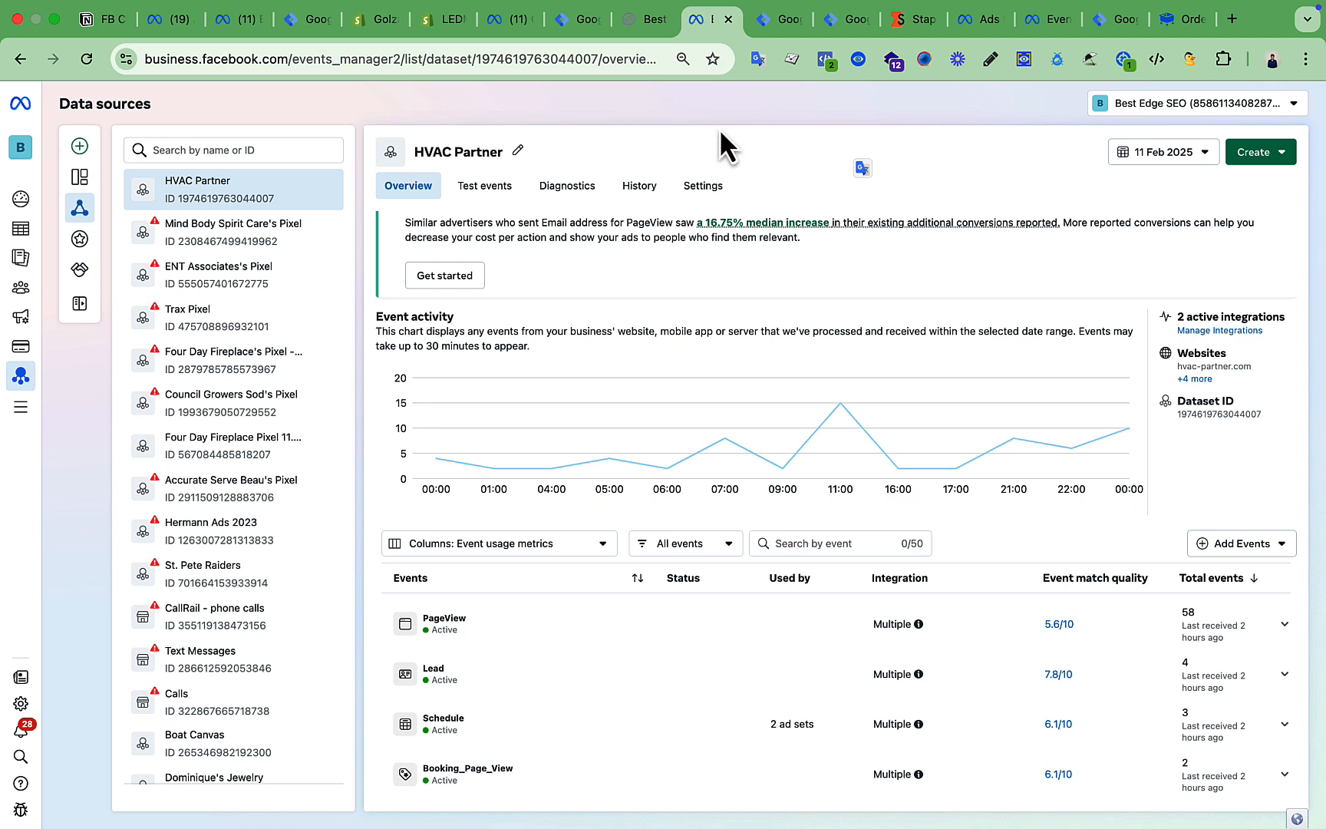
{"action": "left_click", "coordinate": [491, 198]}
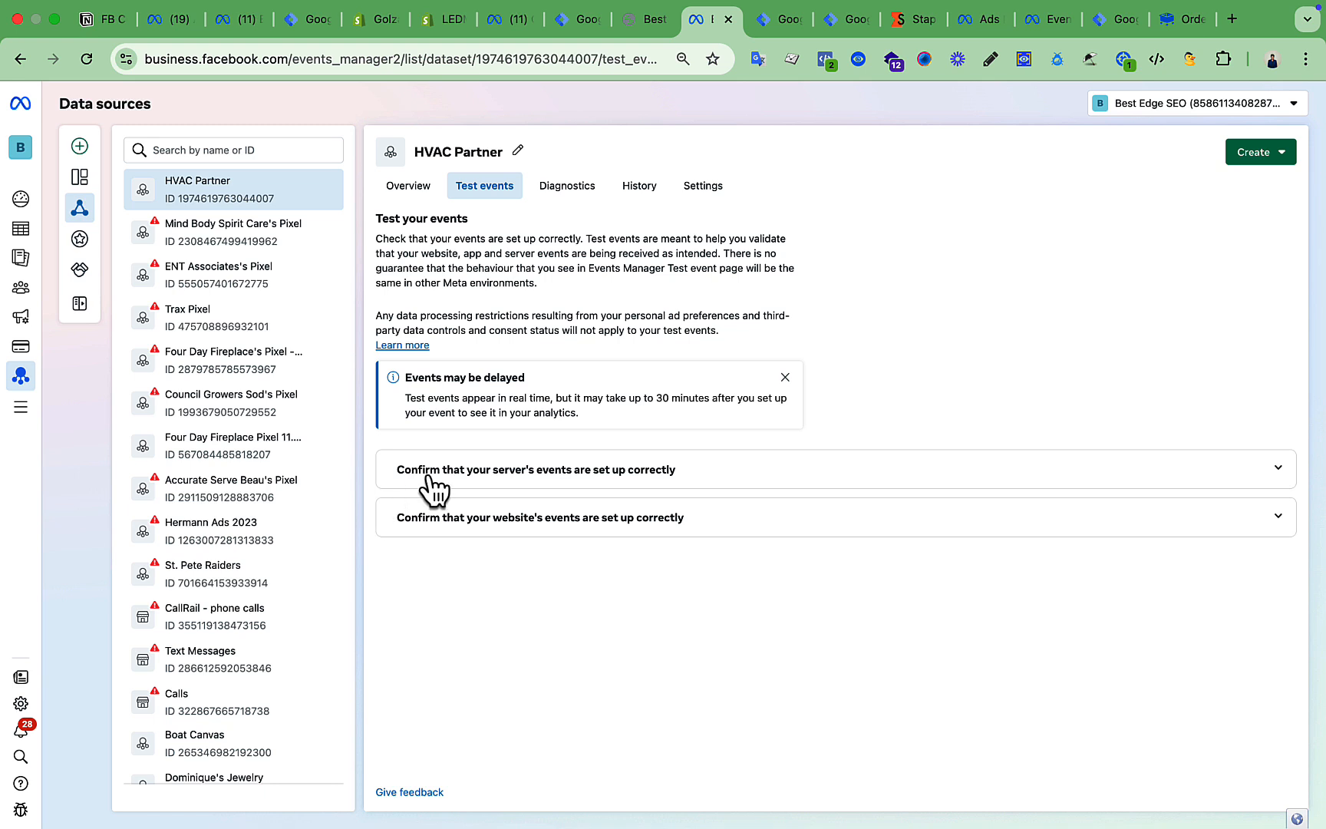
{"action": "left_click", "coordinate": [685, 480]}
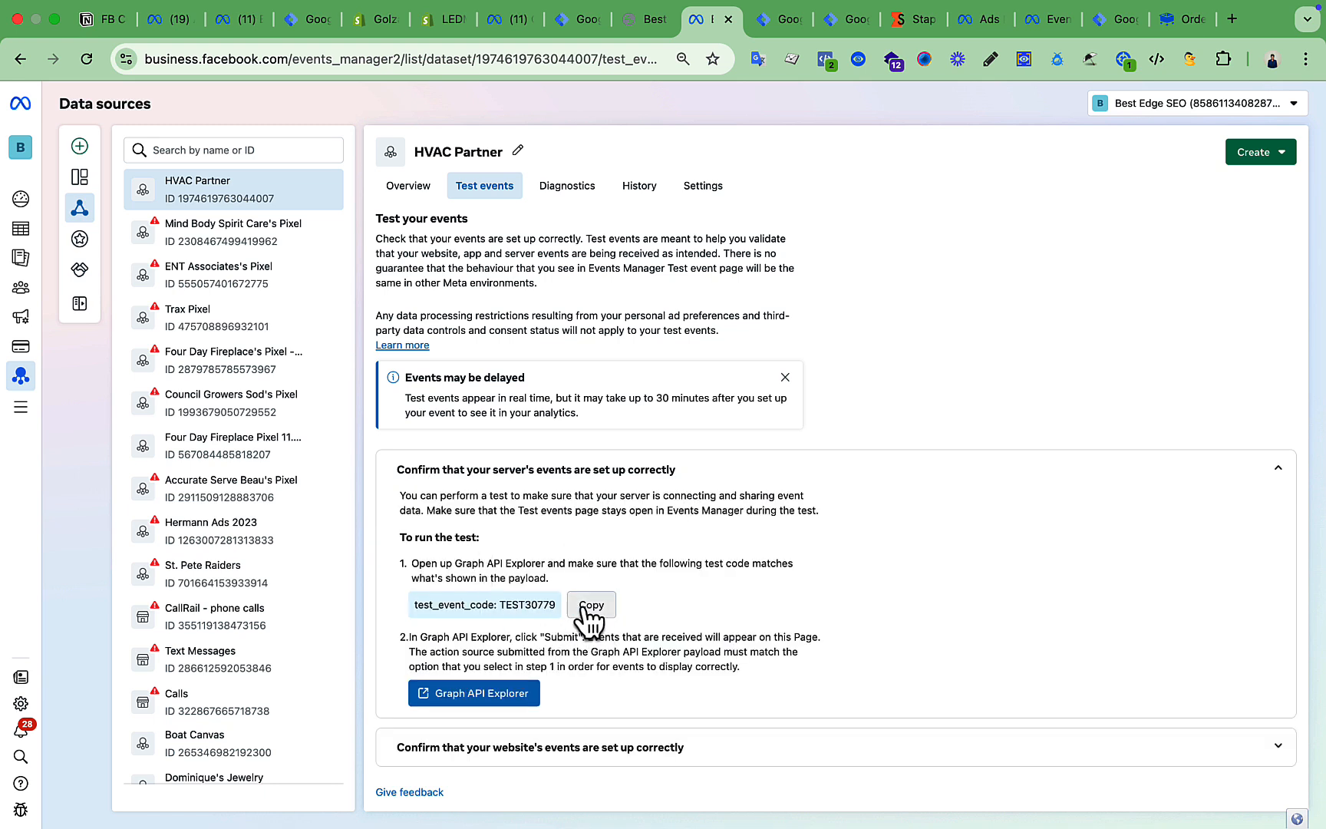
{"action": "left_click", "coordinate": [583, 606]}
{"action": "left_click", "coordinate": [693, 471]}
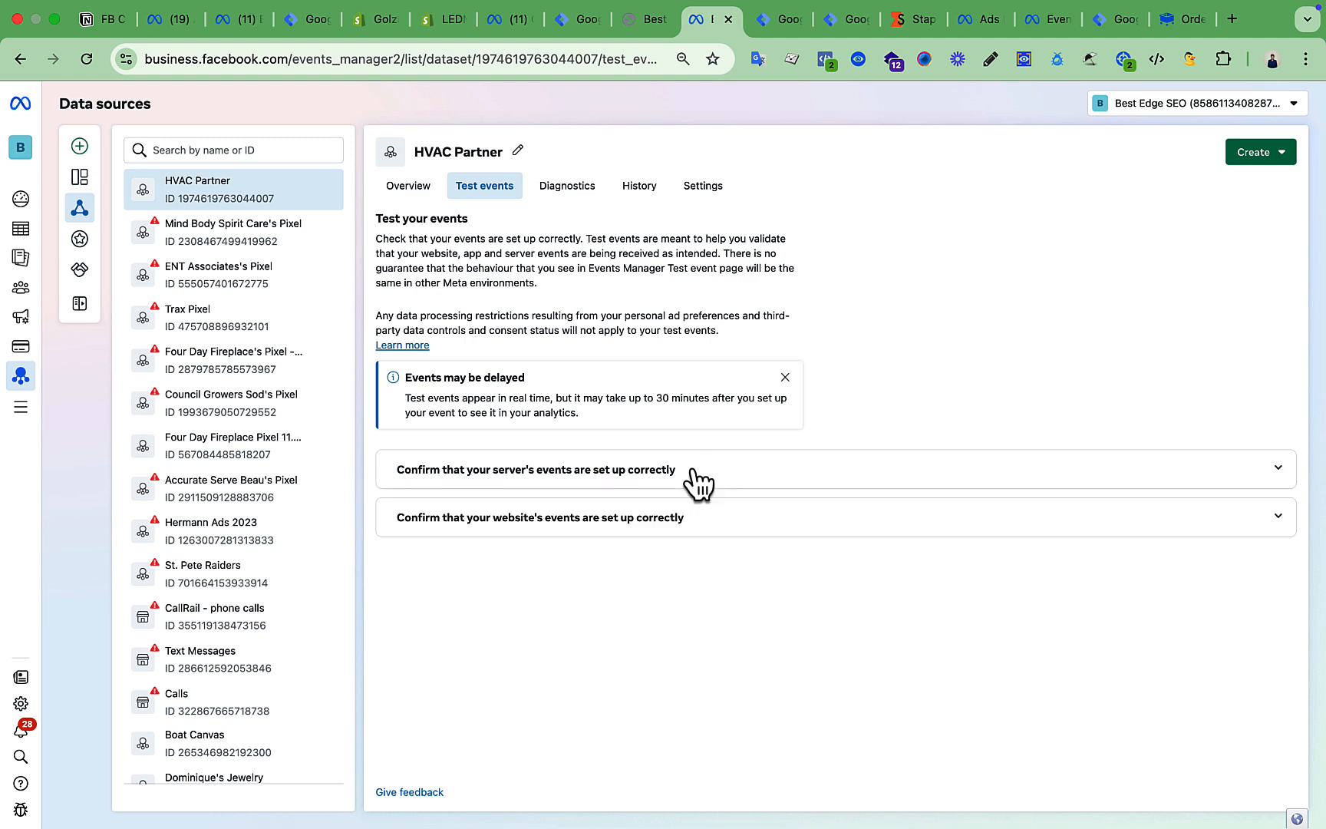
{"action": "left_click", "coordinate": [838, 22]}
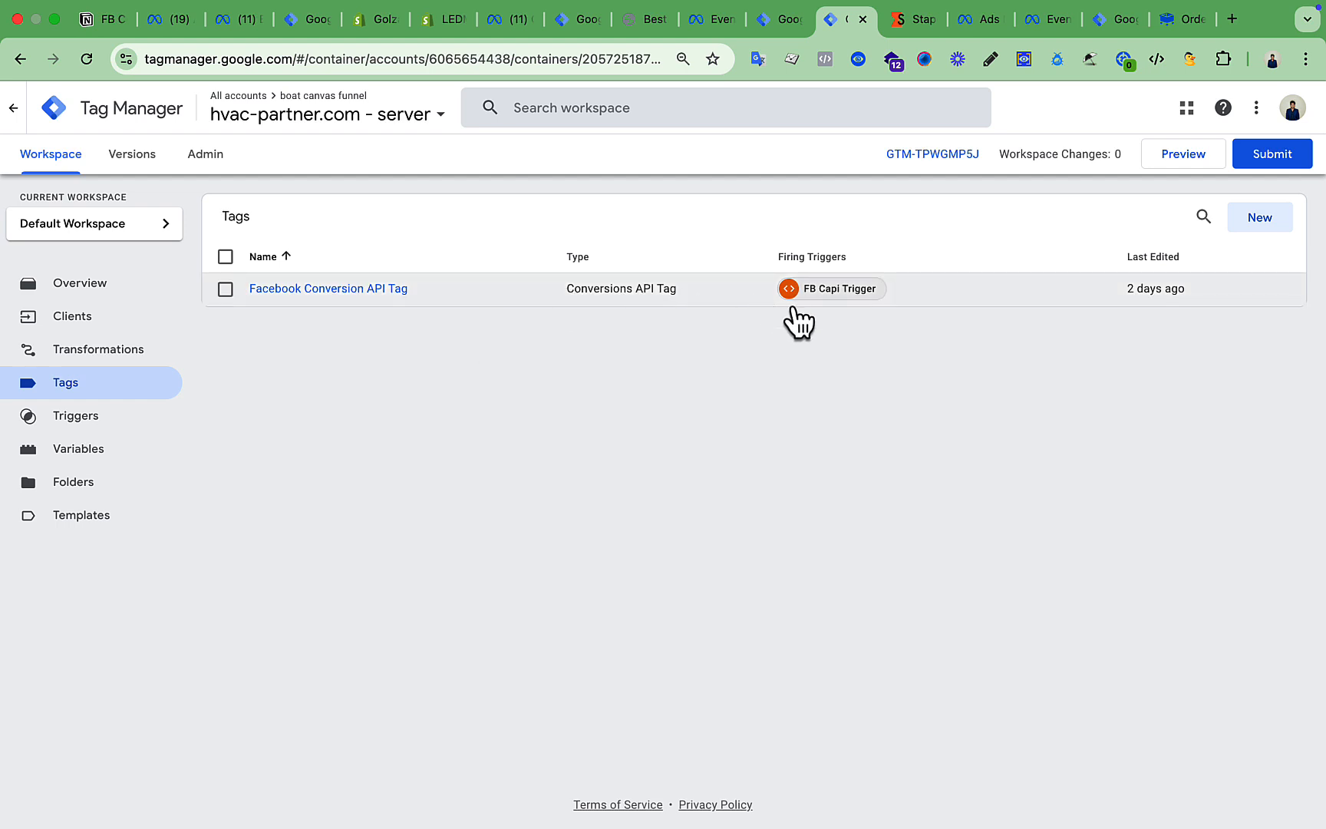
Replace the Conversion API tag's Test Event Code TEST15996 with TEST30779.
{"action": "left_click", "coordinate": [374, 287]}
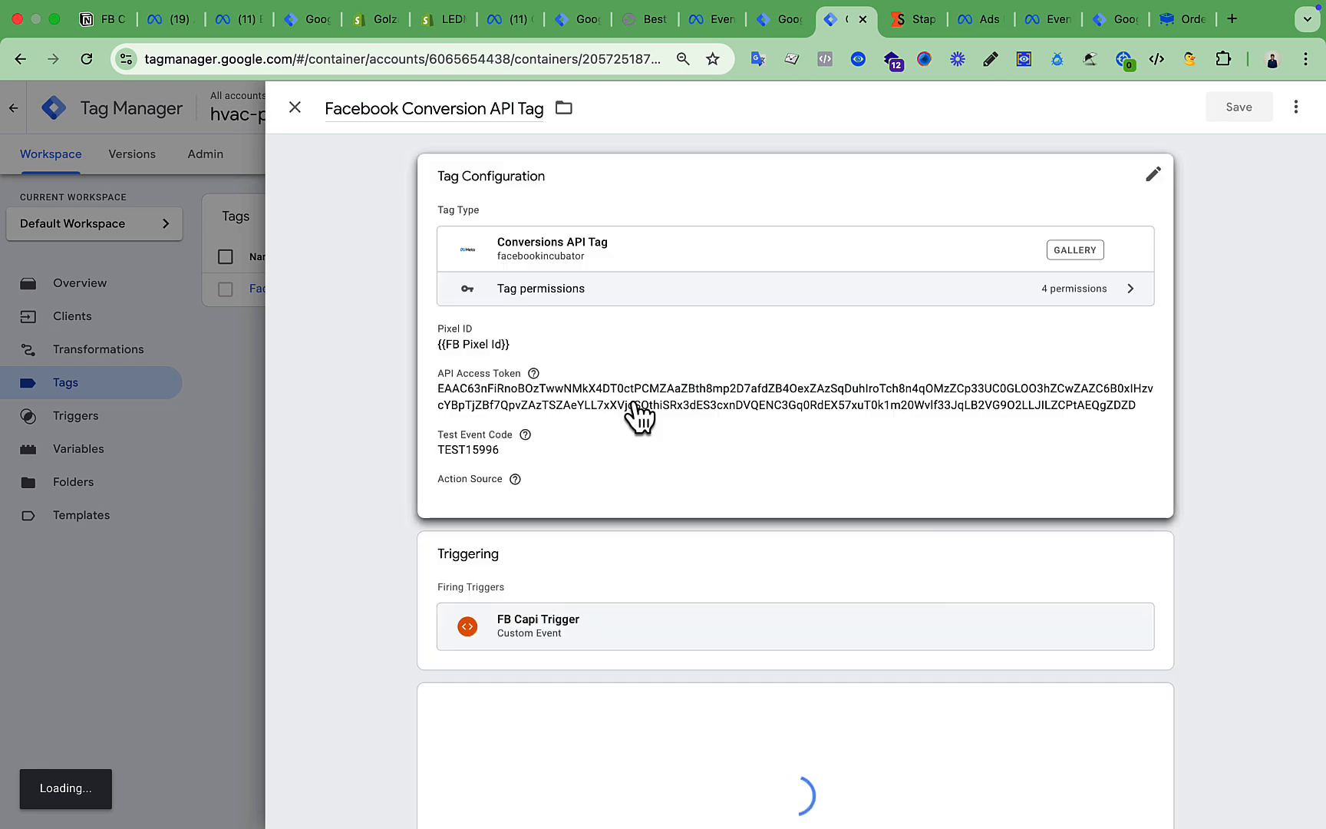
{"action": "left_click", "coordinate": [608, 394]}
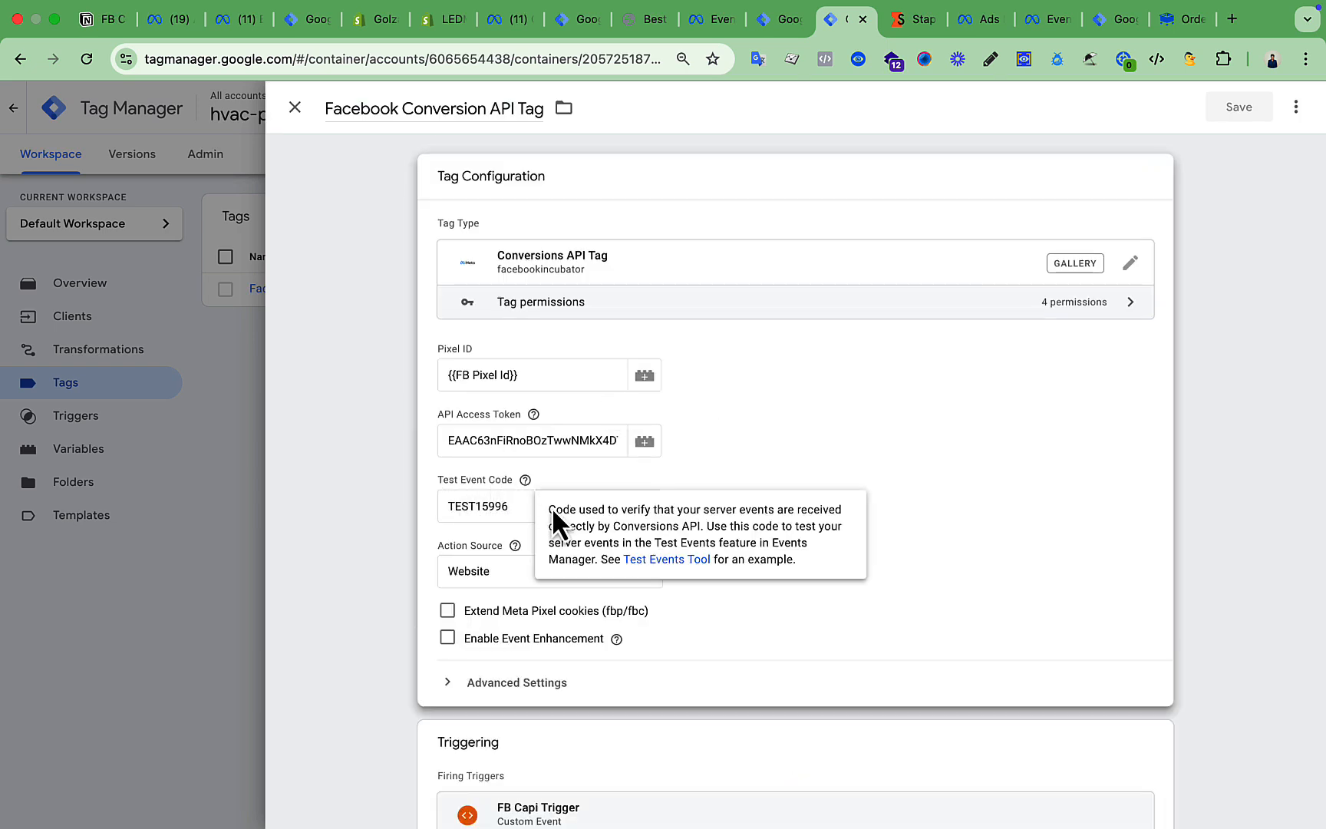
{"action": "double_click", "coordinate": [505, 509]}
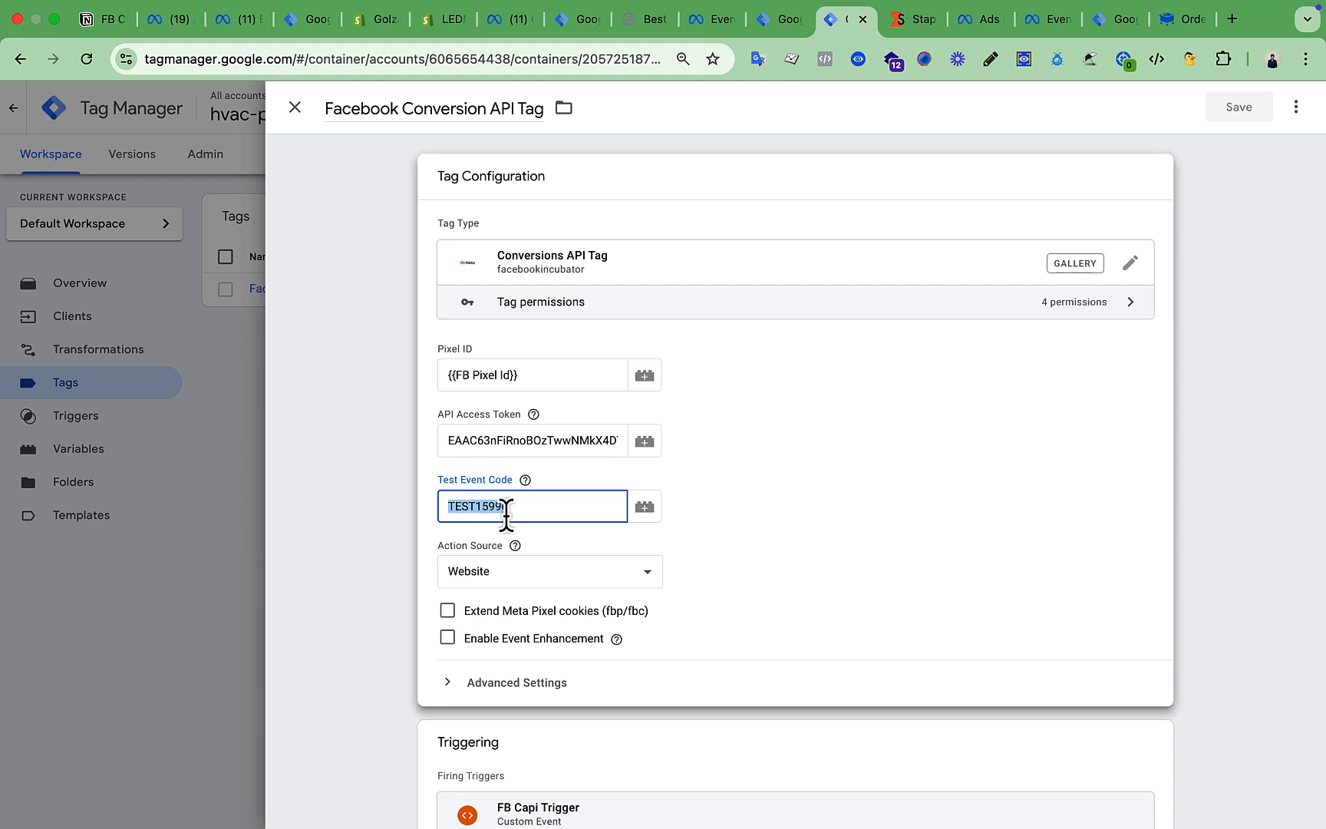
{"action": "key", "text": "super+v"}
{"action": "double_click", "coordinate": [541, 510]}
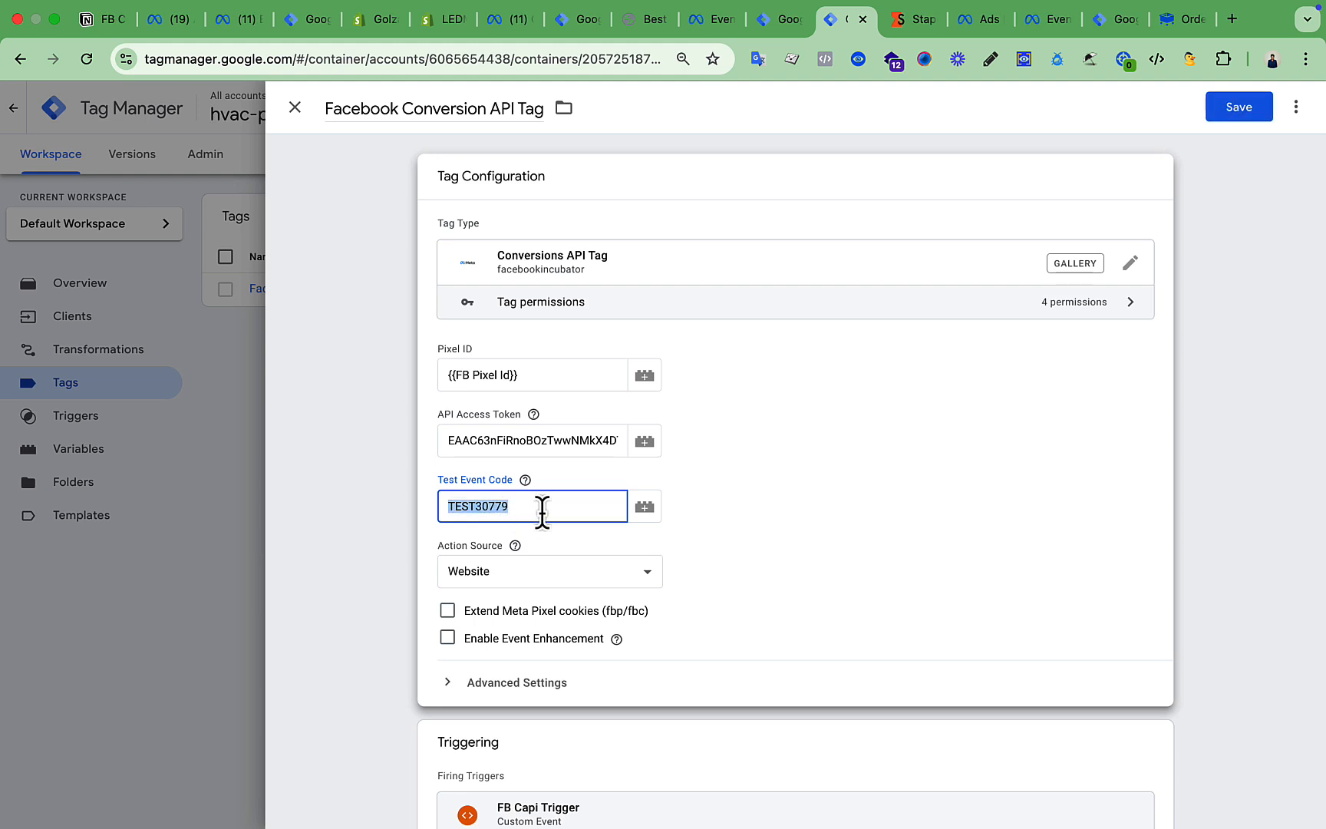
{"action": "left_click", "coordinate": [464, 530]}
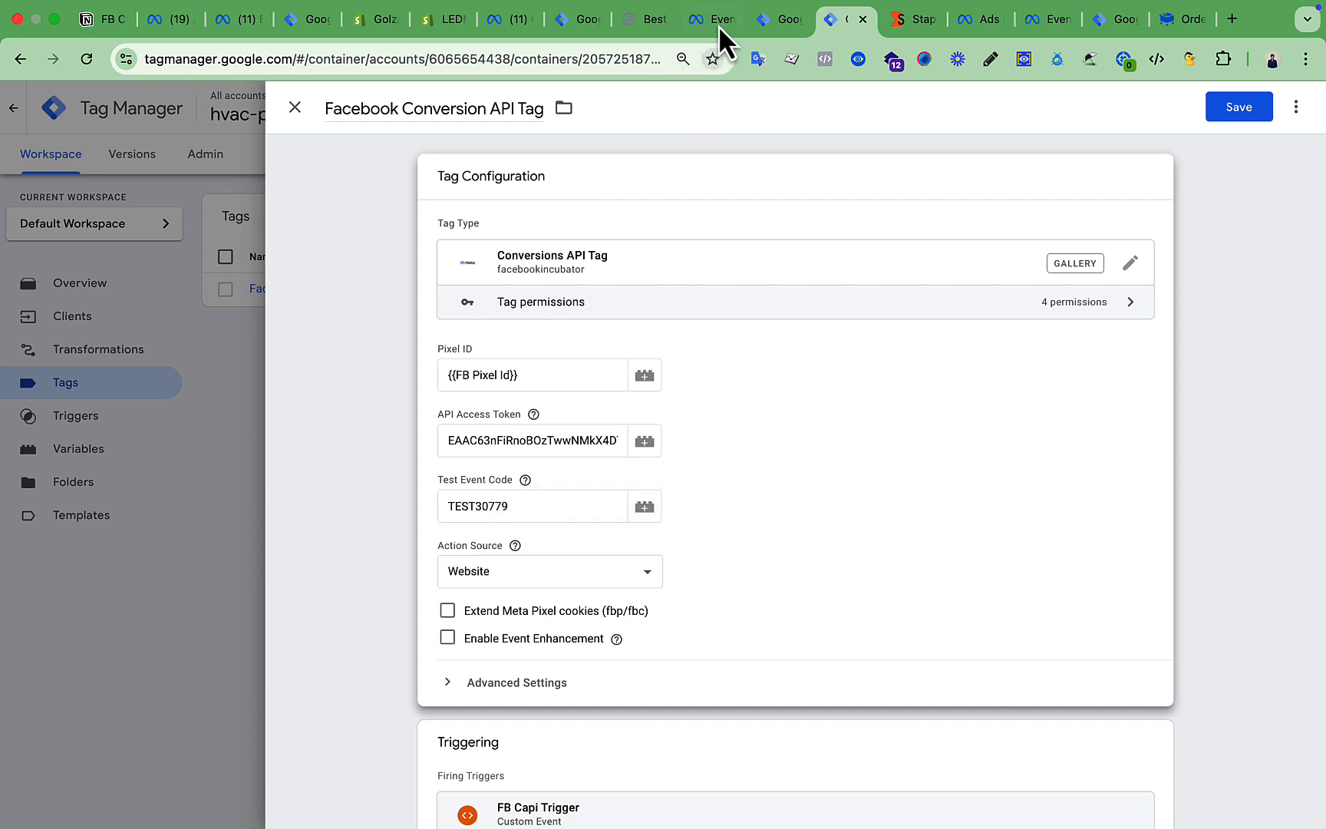
{"action": "left_click", "coordinate": [699, 19]}
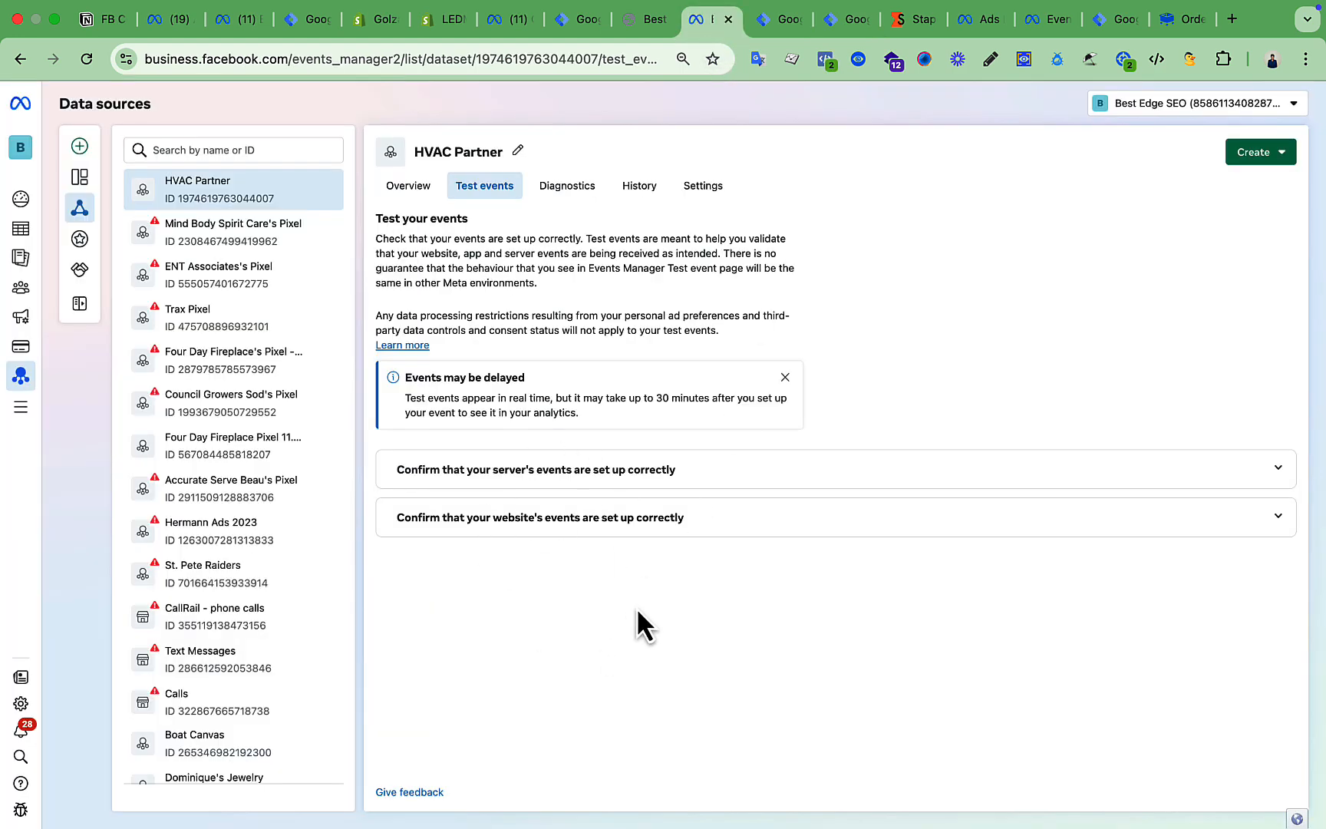
{"action": "left_click", "coordinate": [688, 470]}
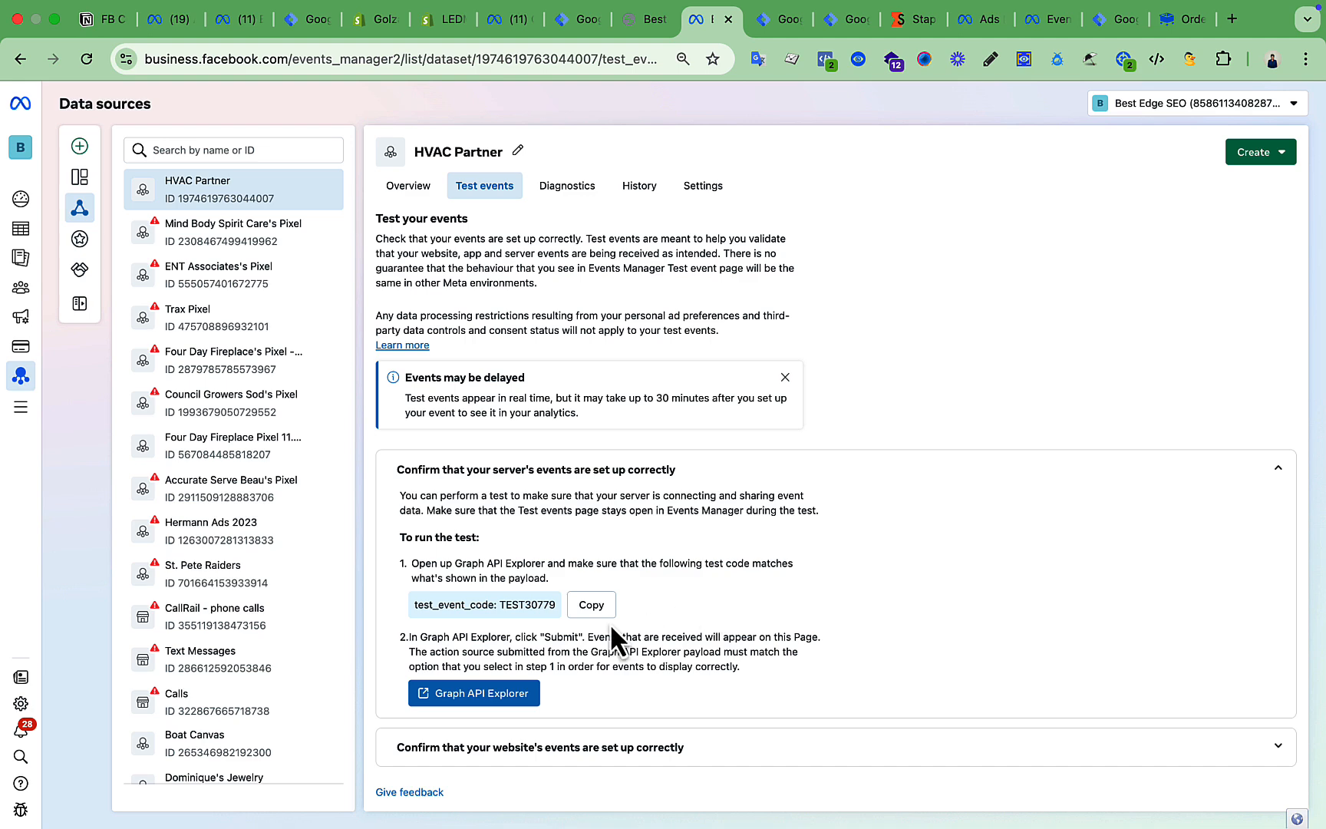
{"action": "left_click", "coordinate": [830, 17]}
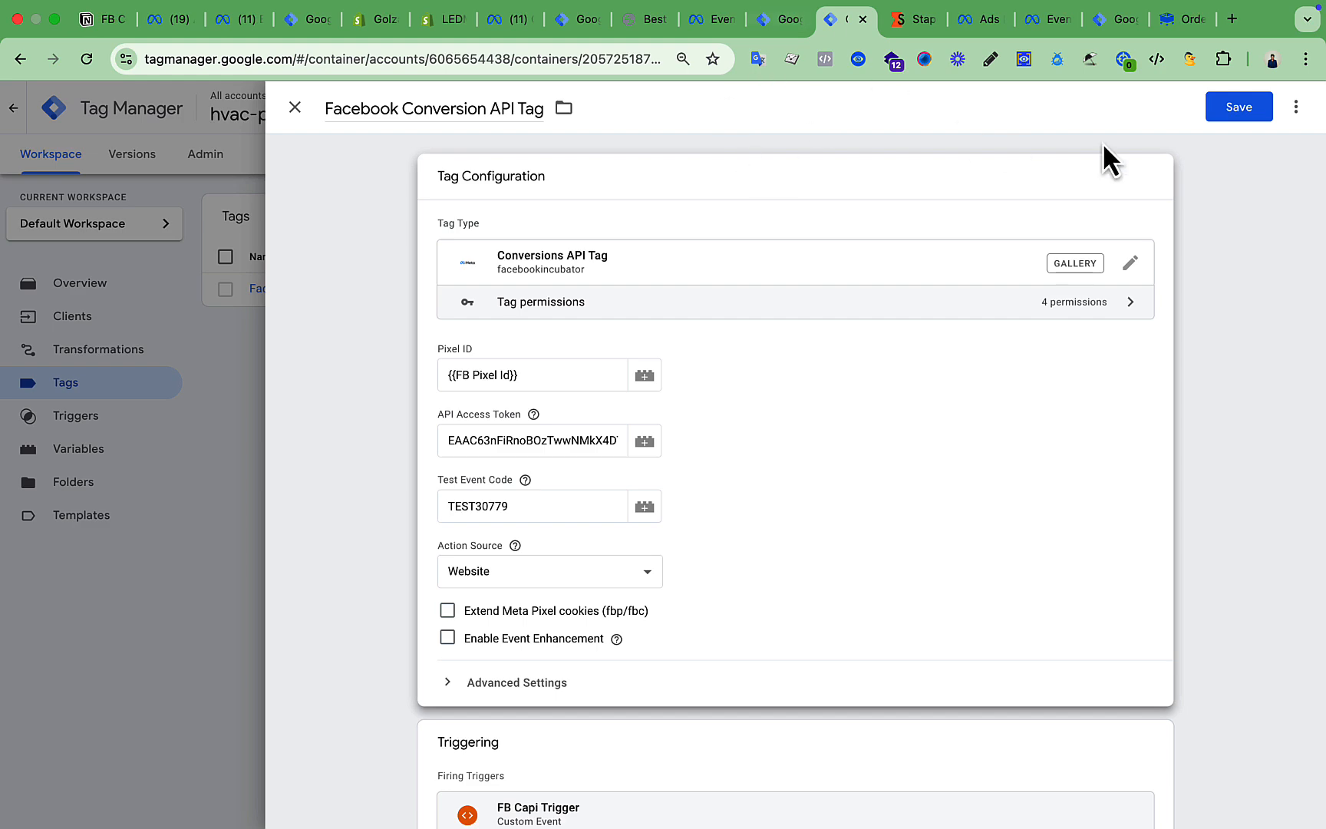
{"action": "left_click", "coordinate": [1237, 111]}
{"action": "left_click", "coordinate": [717, 20]}
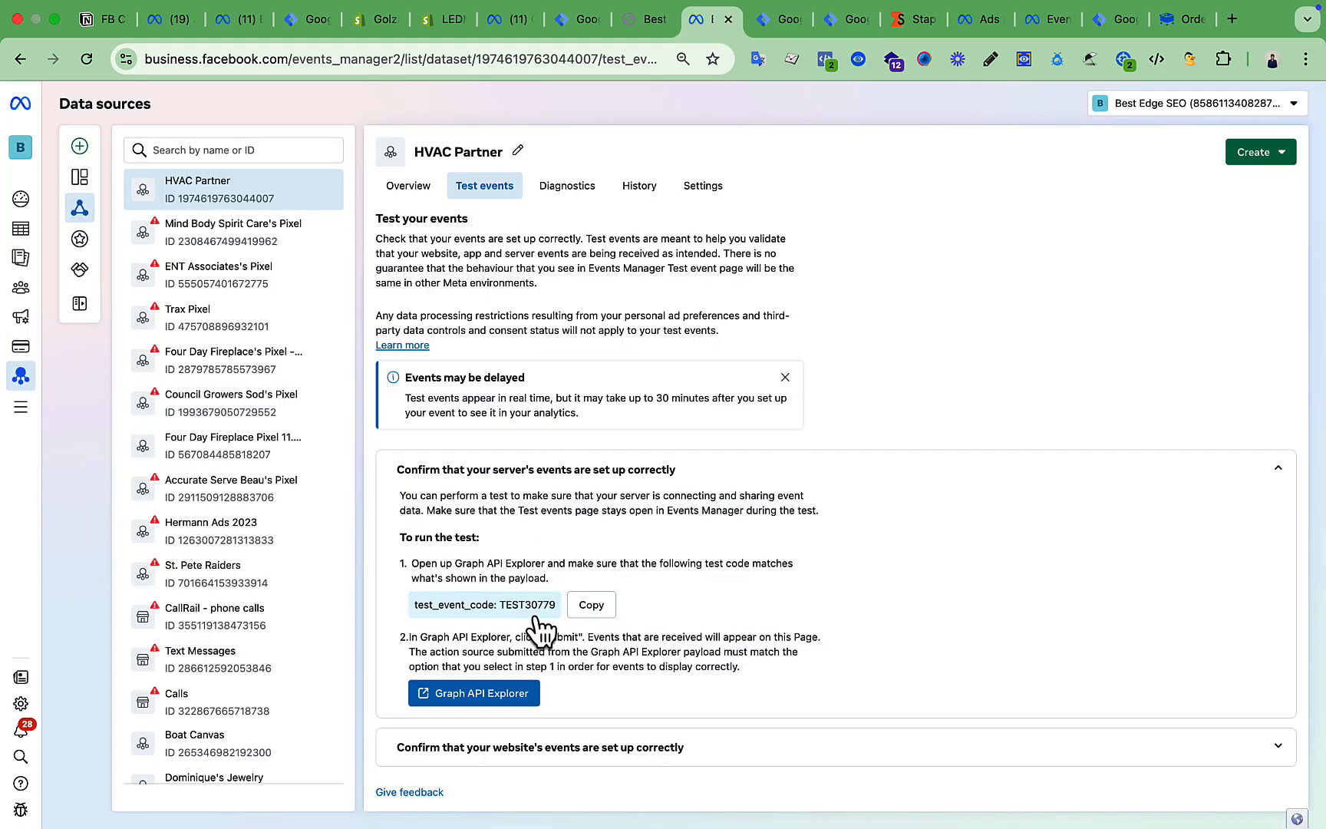
{"action": "left_click", "coordinate": [686, 483]}
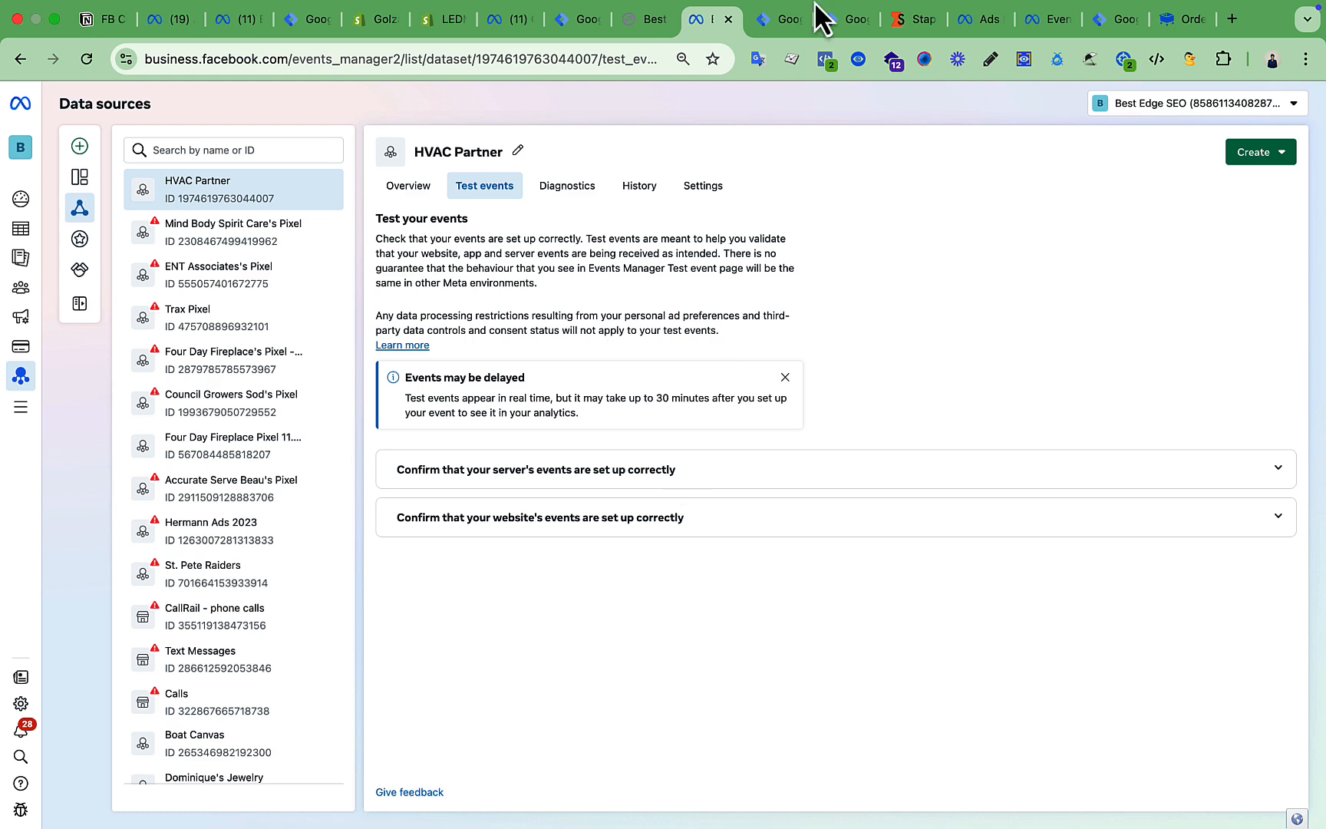
Publish the server container without a description as Version 5, then return to its workspace.
{"action": "left_click", "coordinate": [835, 23]}
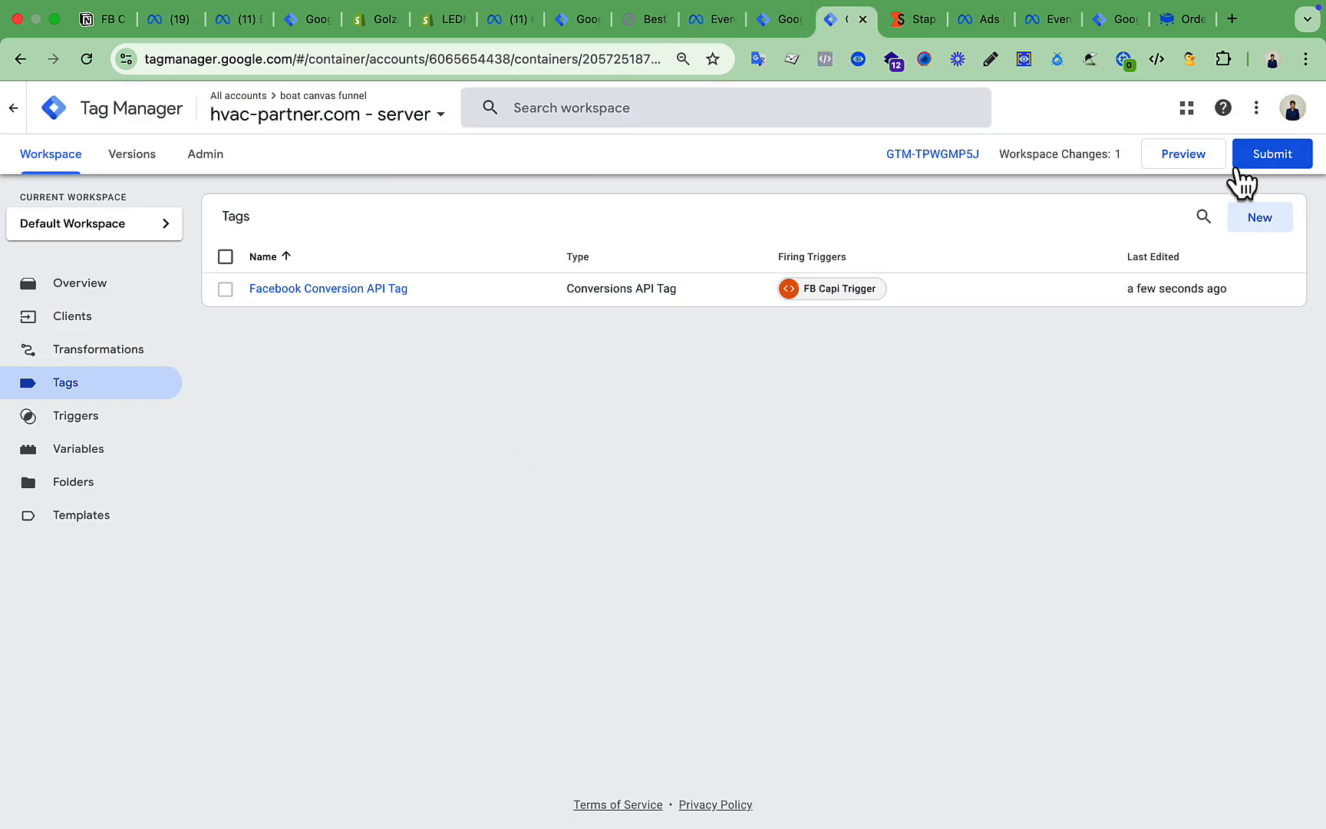
{"action": "left_click", "coordinate": [1261, 156]}
{"action": "left_click", "coordinate": [1265, 108]}
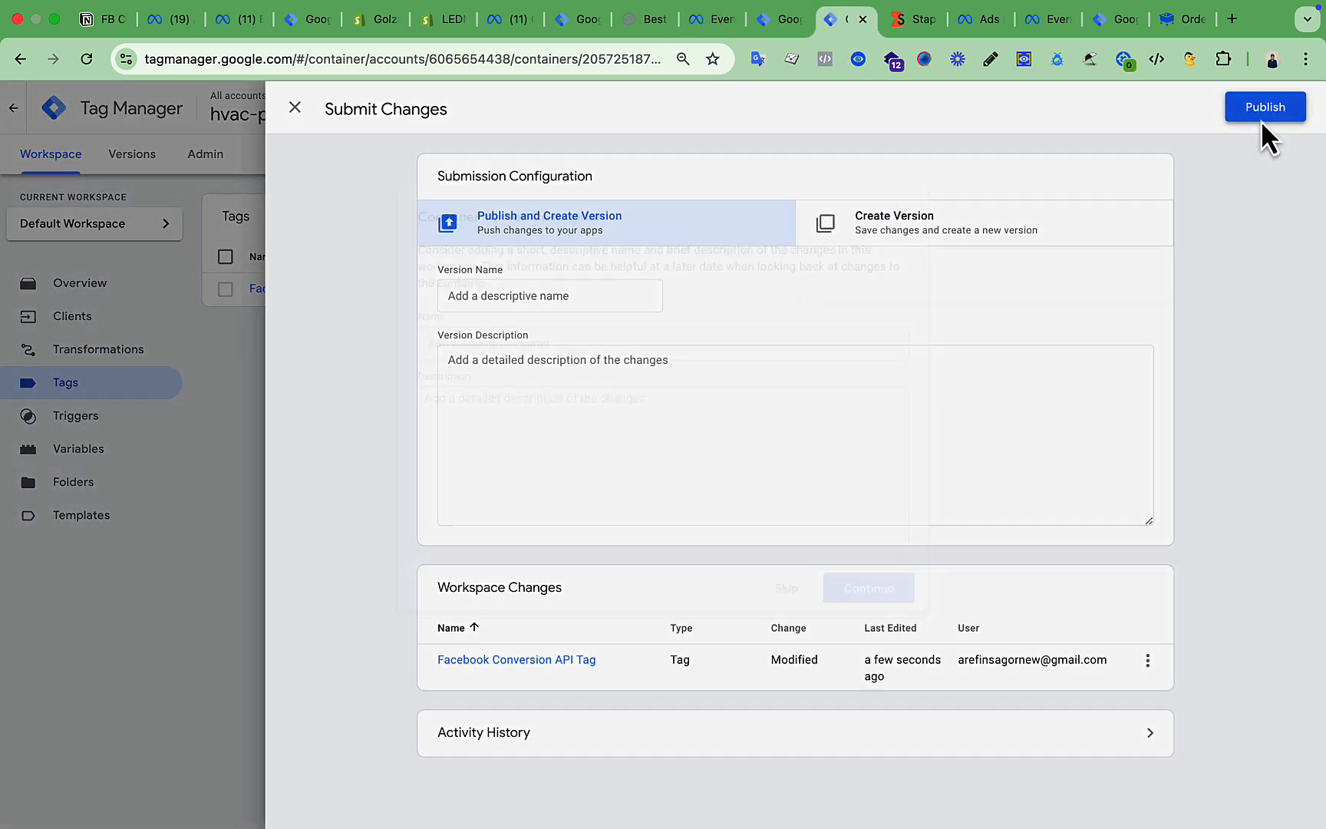
{"action": "left_click", "coordinate": [894, 596]}
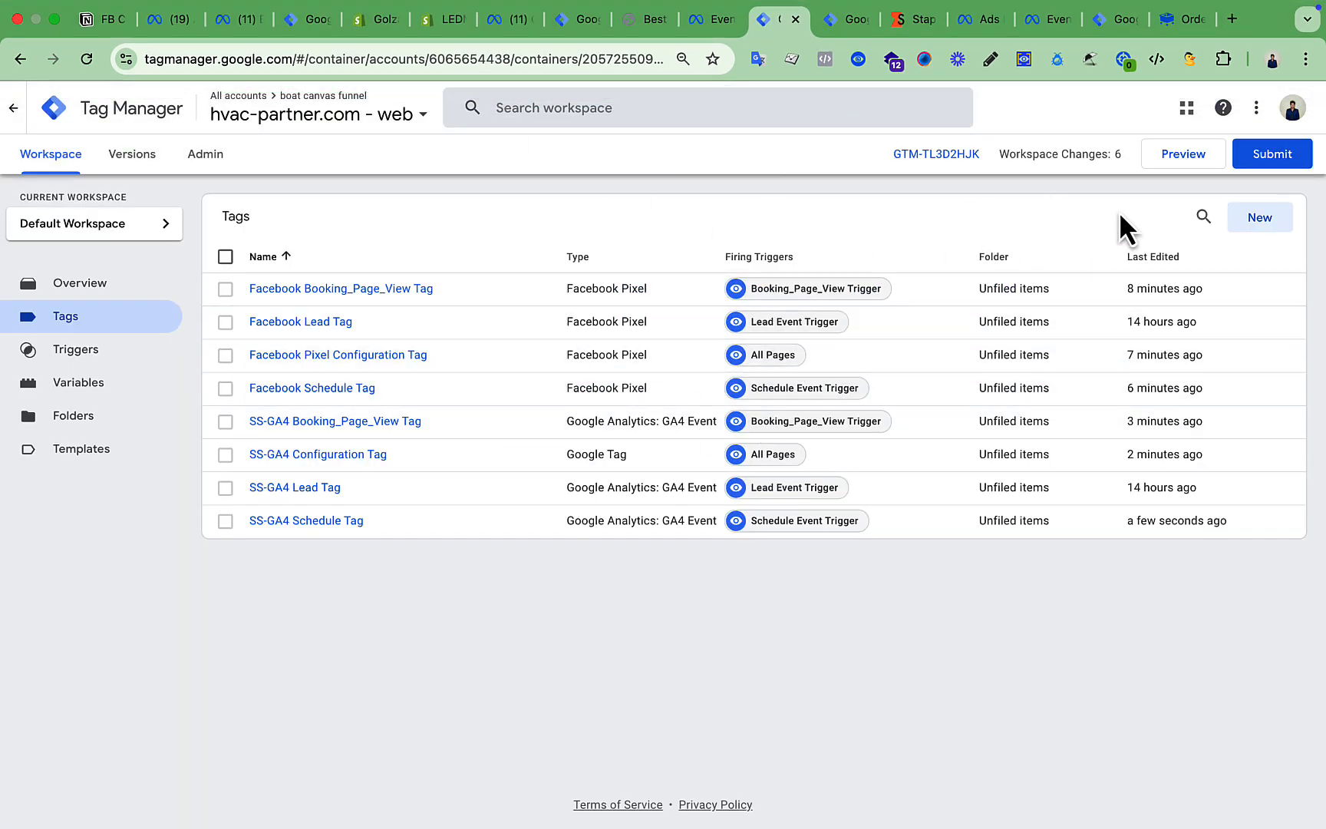
{"action": "left_click", "coordinate": [1271, 162]}
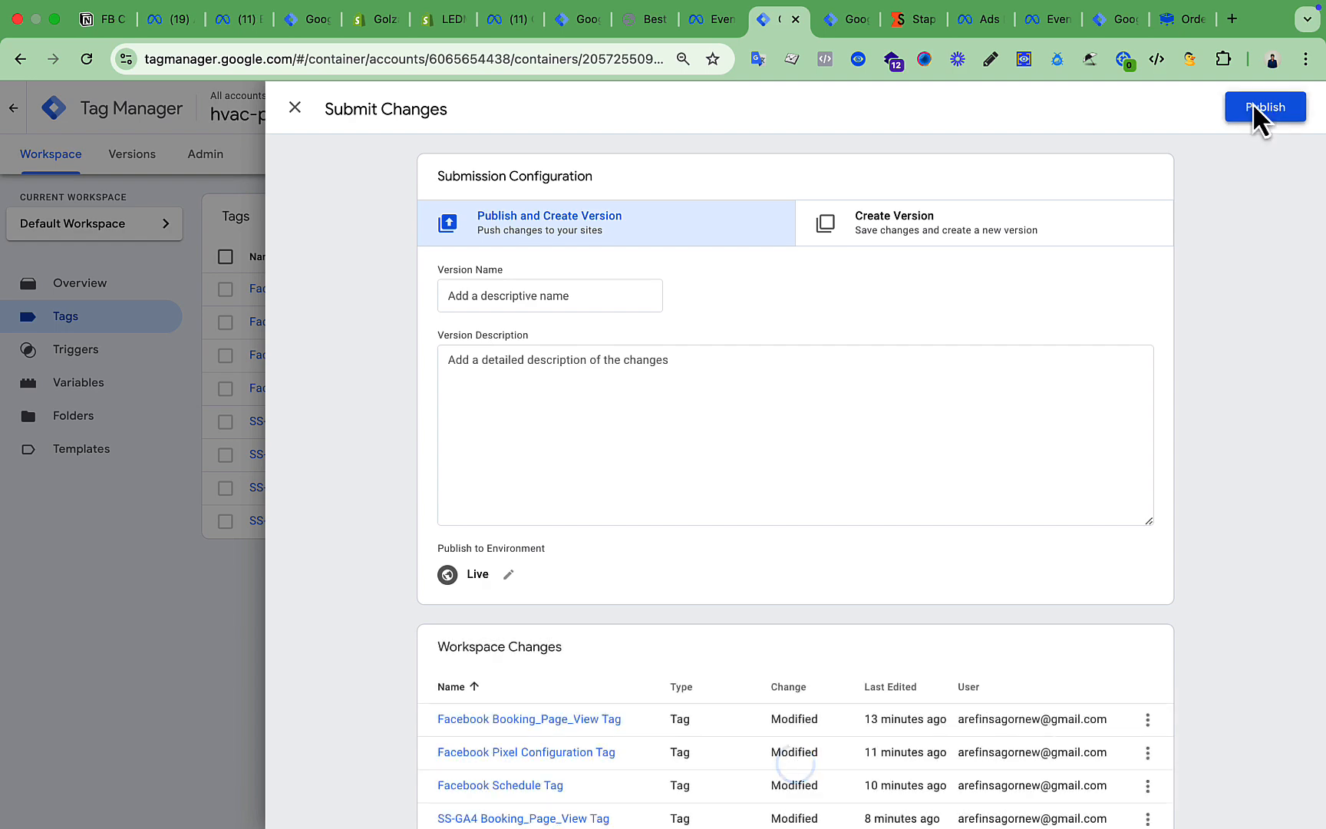
{"action": "left_click", "coordinate": [1256, 107]}
{"action": "left_click", "coordinate": [868, 588]}
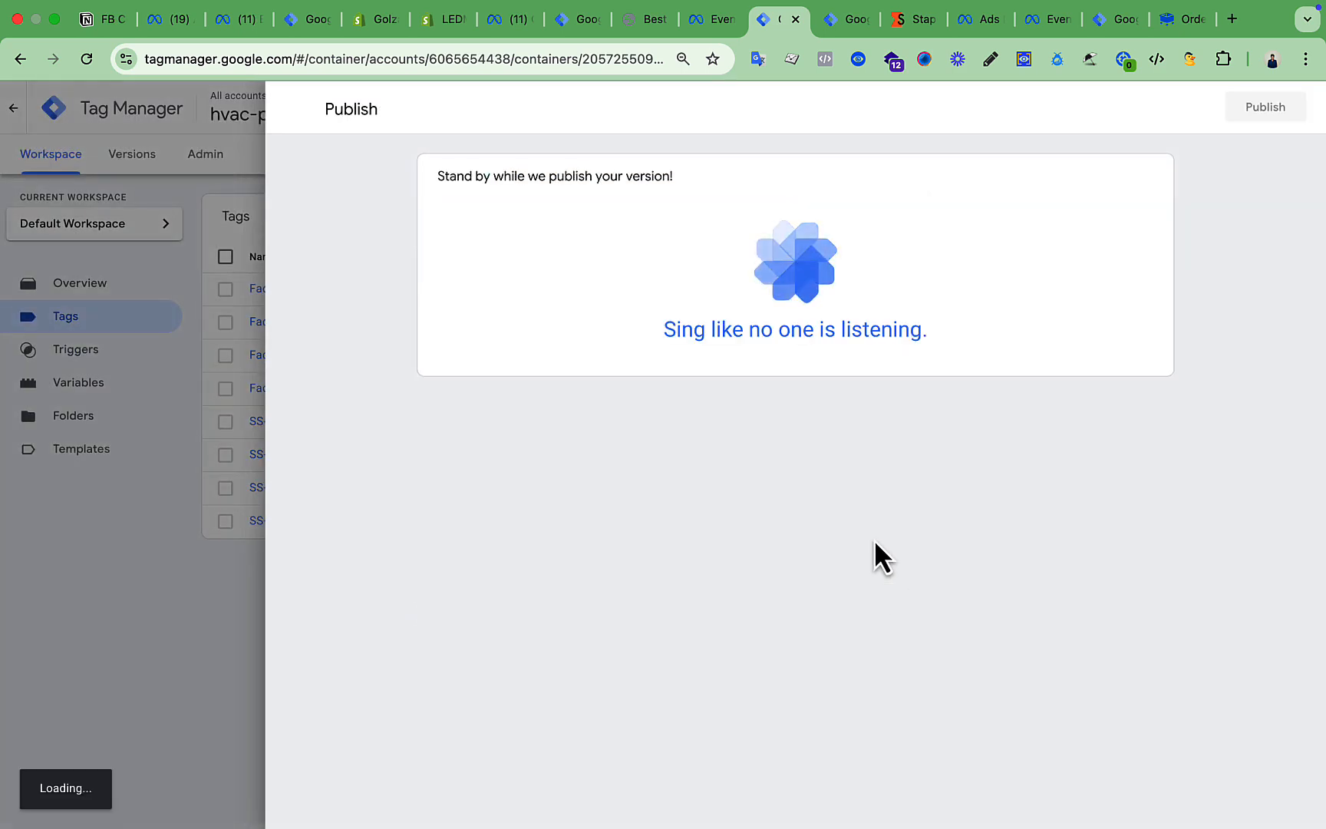
{"action": "left_click_drag", "start_coordinate": [790, 19], "coordinate": [831, 32]}
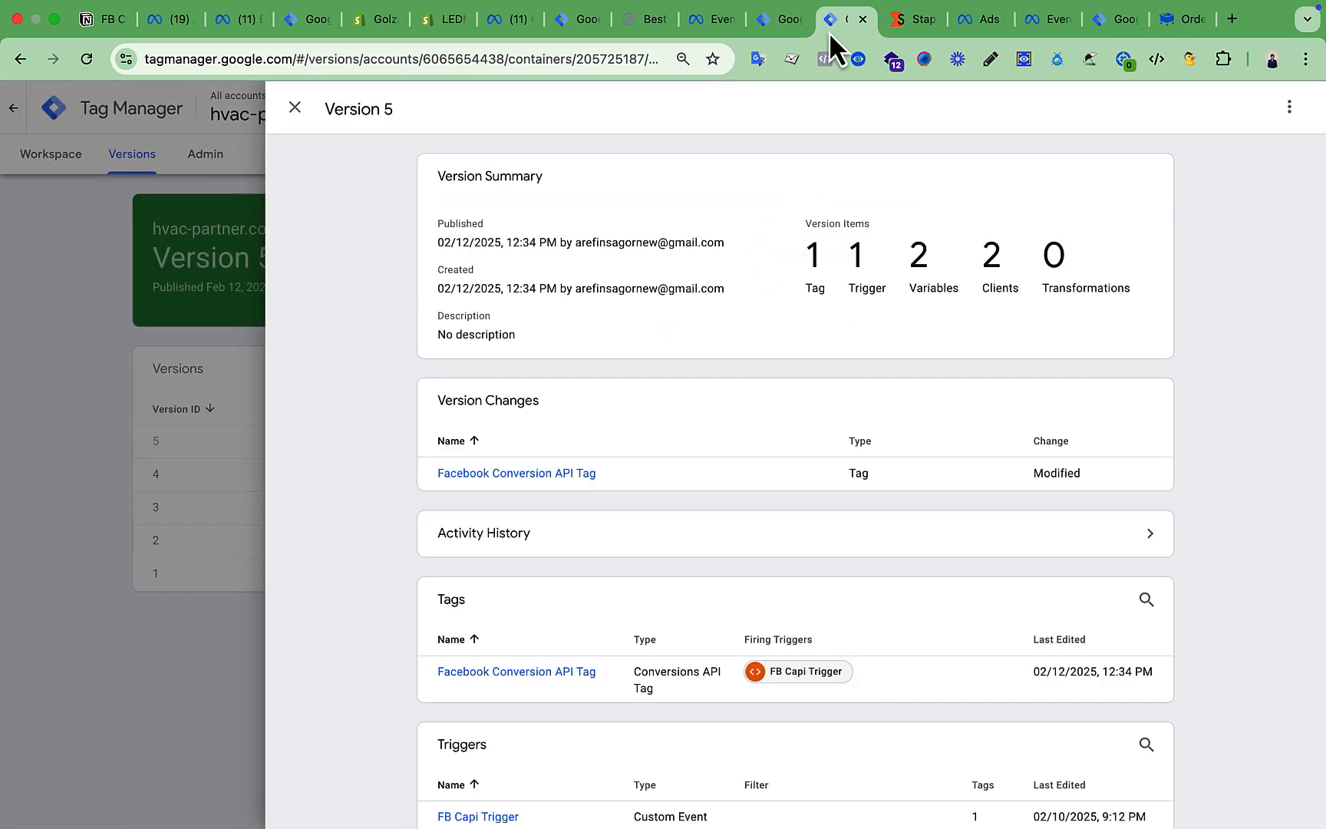
{"action": "left_click", "coordinate": [296, 108]}
{"action": "left_click", "coordinate": [46, 156]}
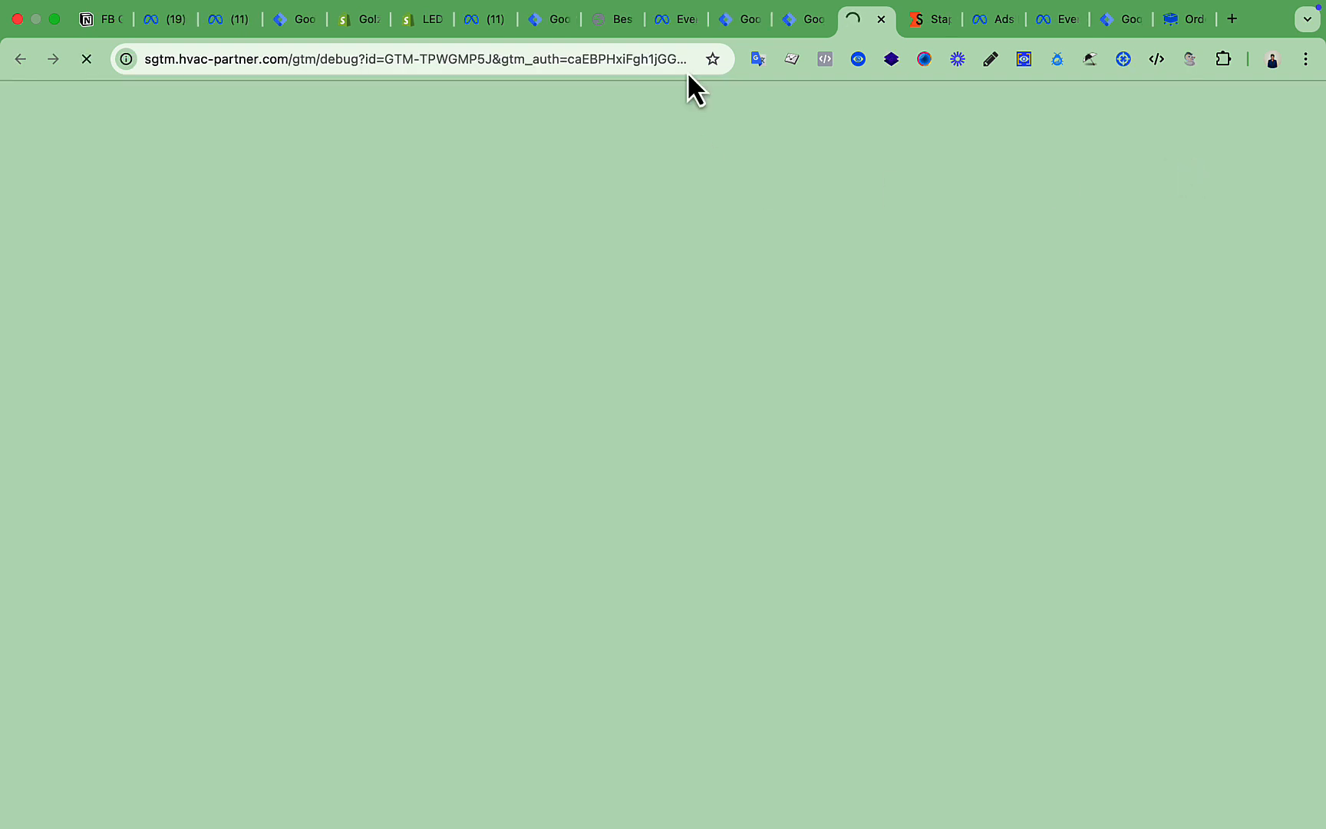
Review Meta's test events and the server debug summary, then close the web container's Version 7 summary.
{"action": "left_click", "coordinate": [672, 20]}
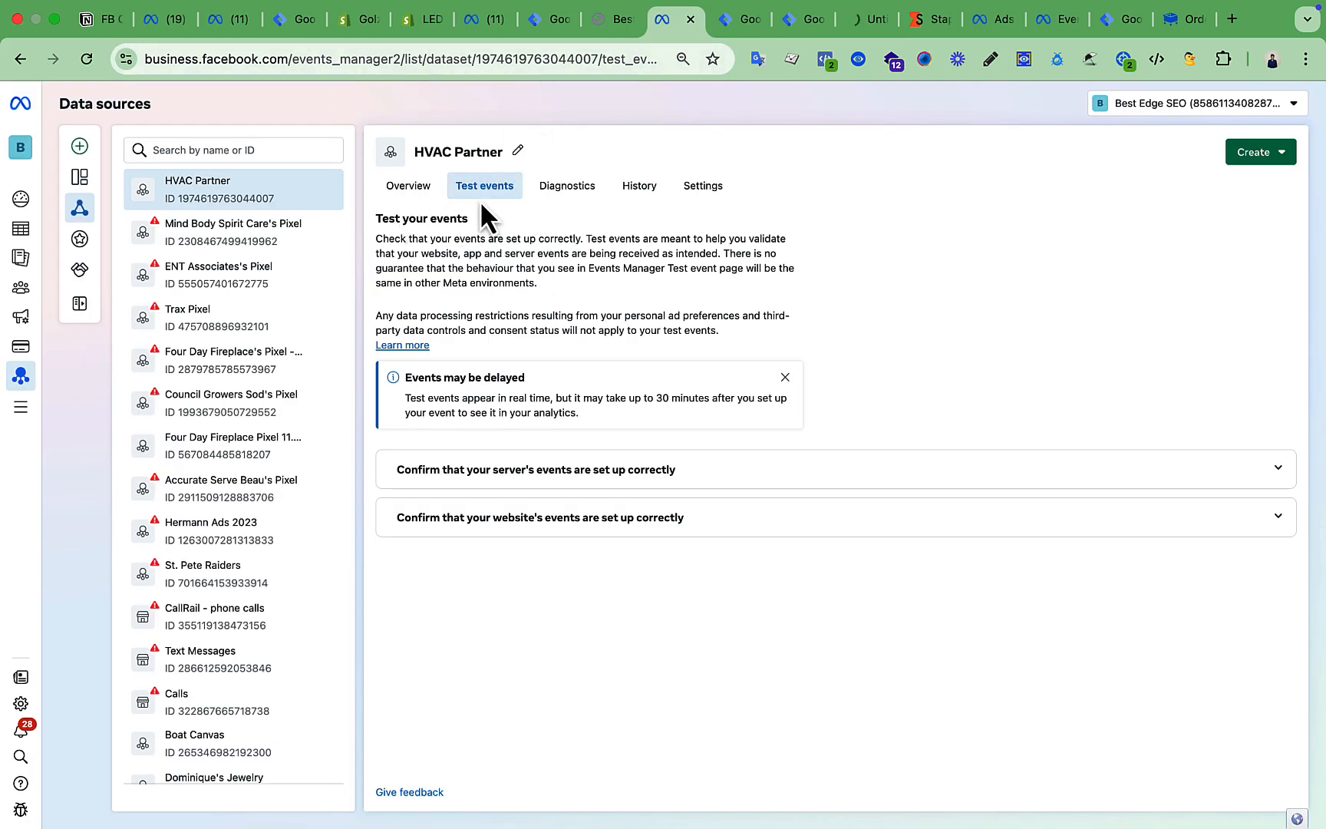
{"action": "left_click", "coordinate": [731, 21]}
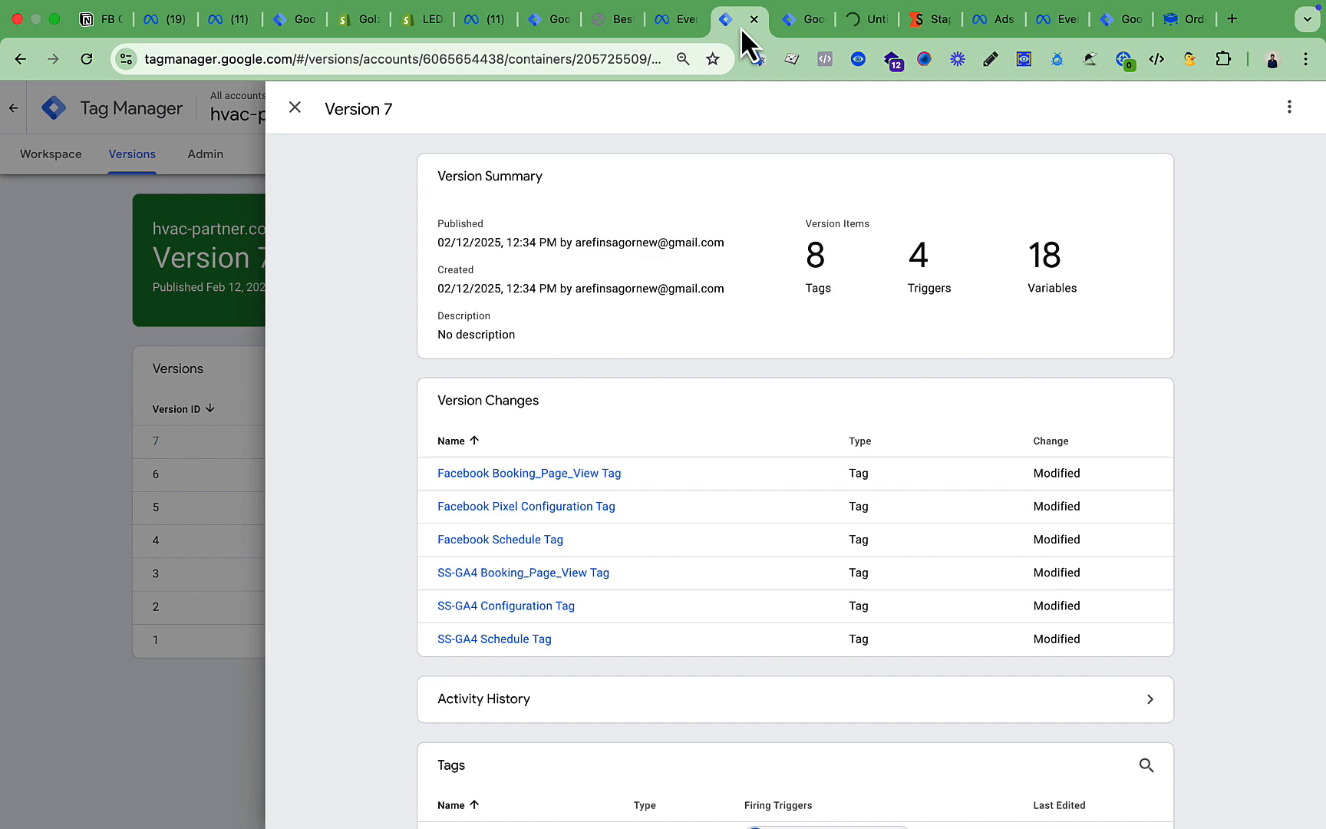
{"action": "left_click", "coordinate": [668, 21]}
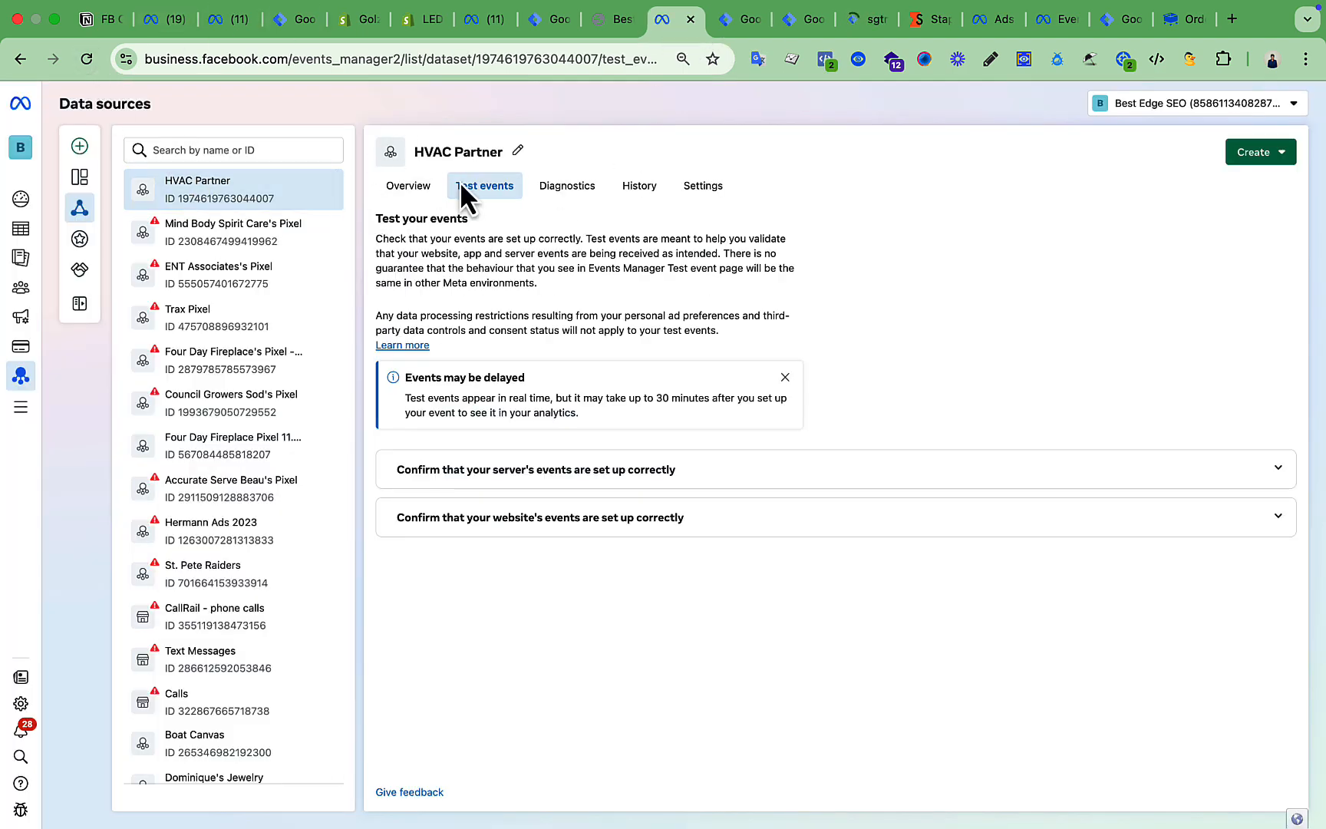
{"action": "left_click", "coordinate": [808, 21]}
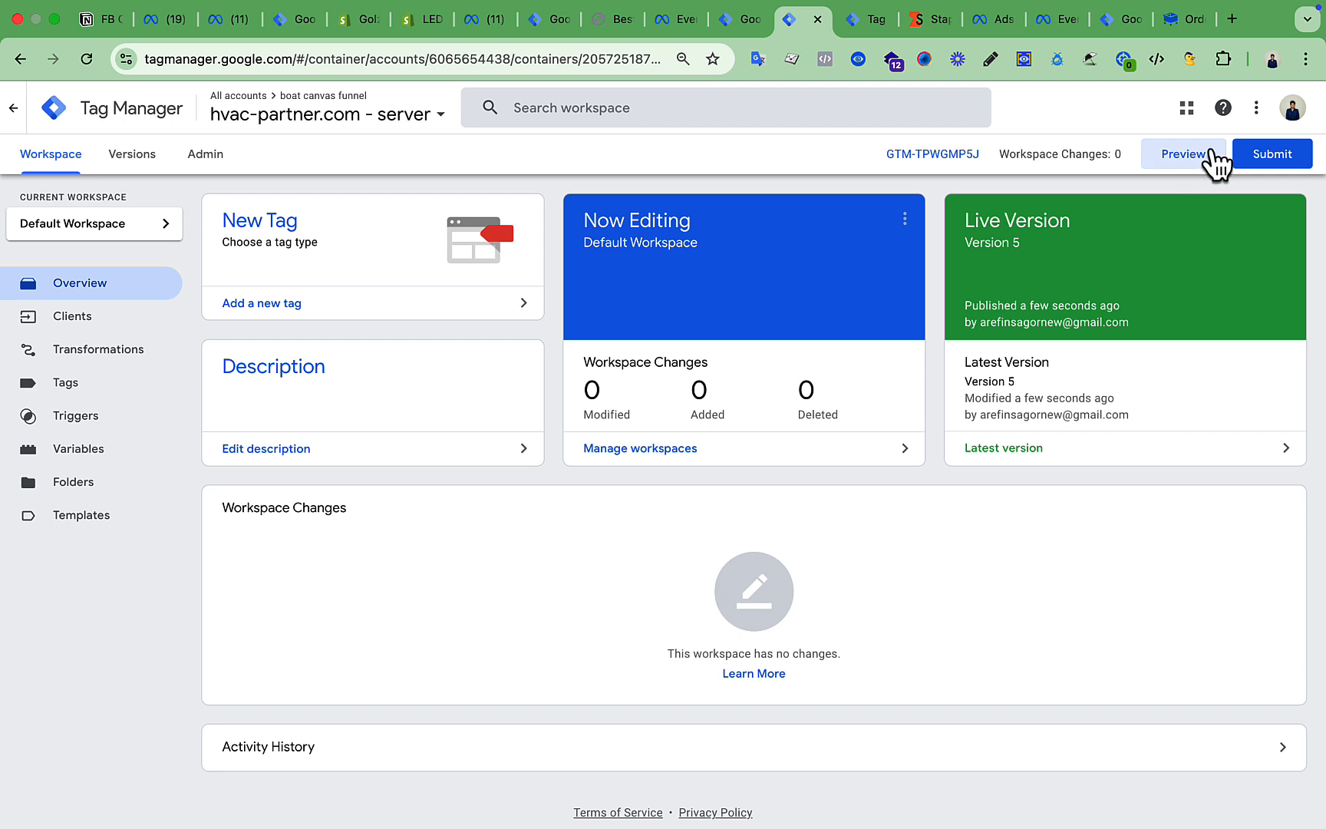
{"action": "left_click", "coordinate": [862, 23]}
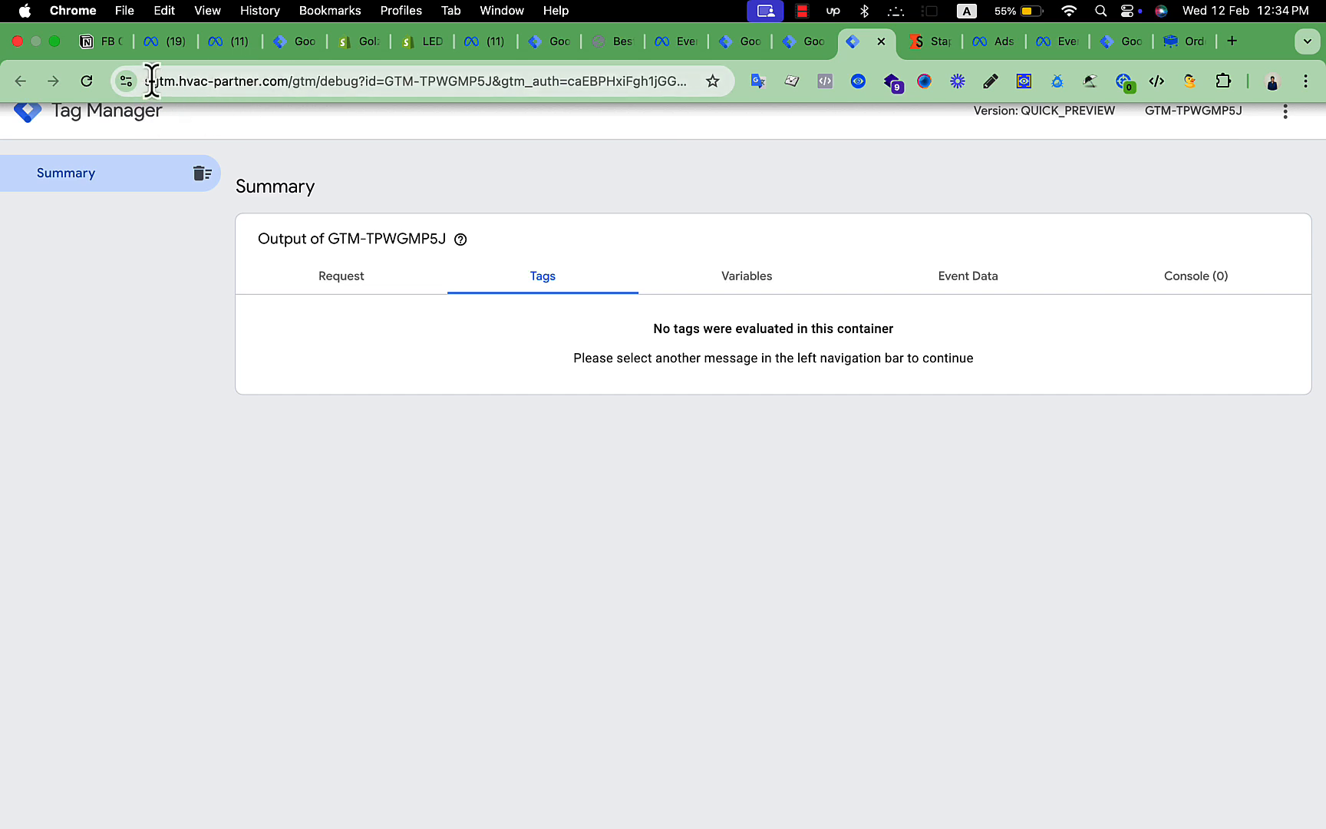
{"action": "left_click", "coordinate": [731, 46]}
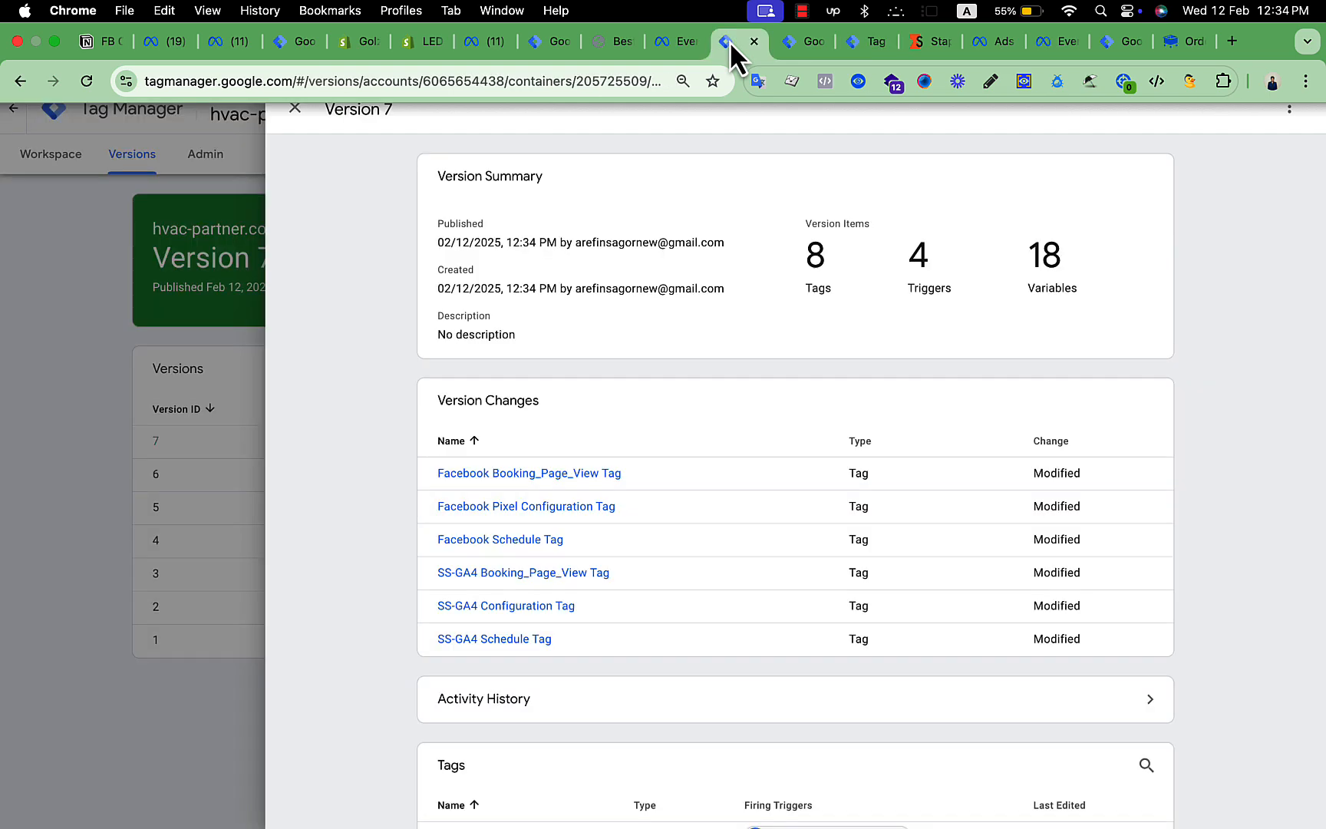
{"action": "left_click", "coordinate": [294, 110]}
Preview web container GTM-TL3D2HJK connected to hvac-partner.com/opt-hvac.
{"action": "left_click", "coordinate": [53, 145]}
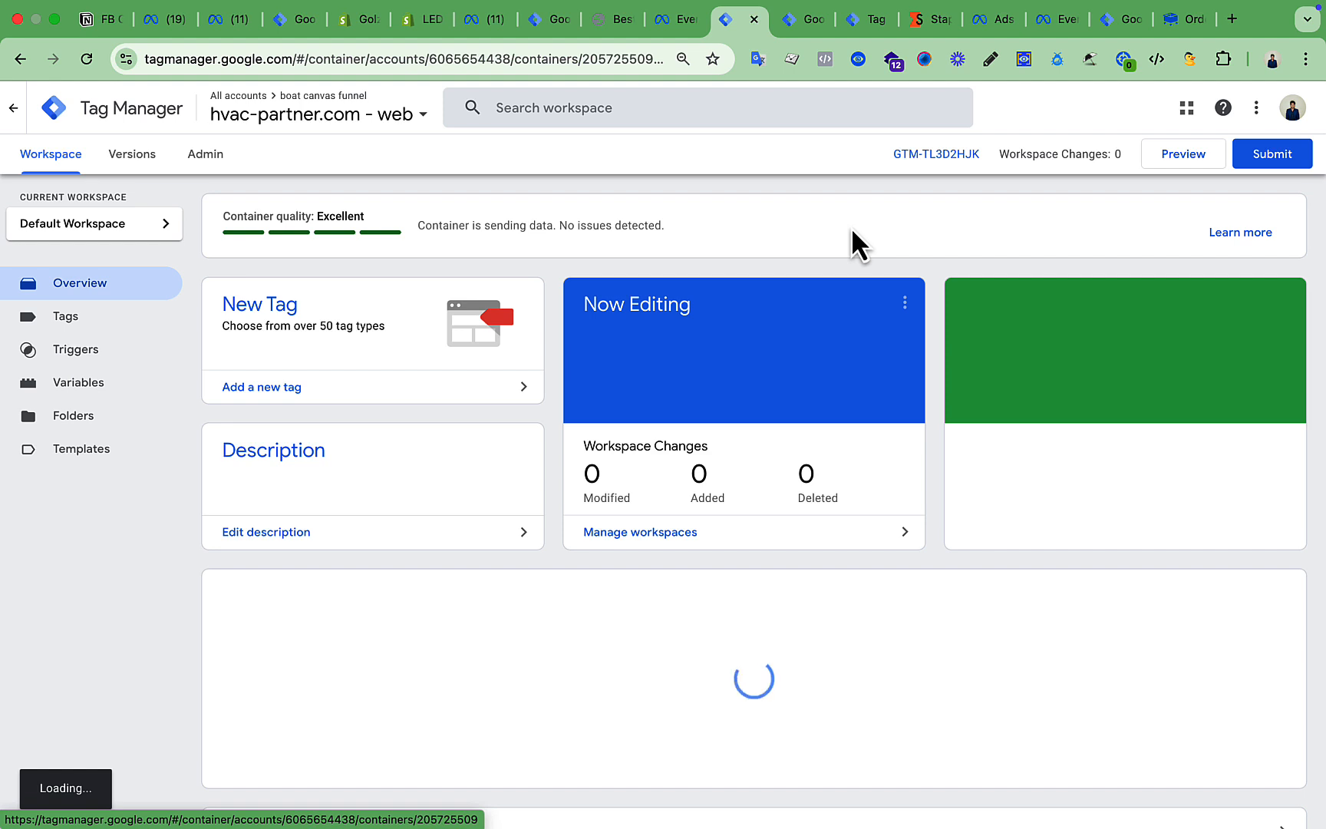
{"action": "left_click", "coordinate": [1178, 157]}
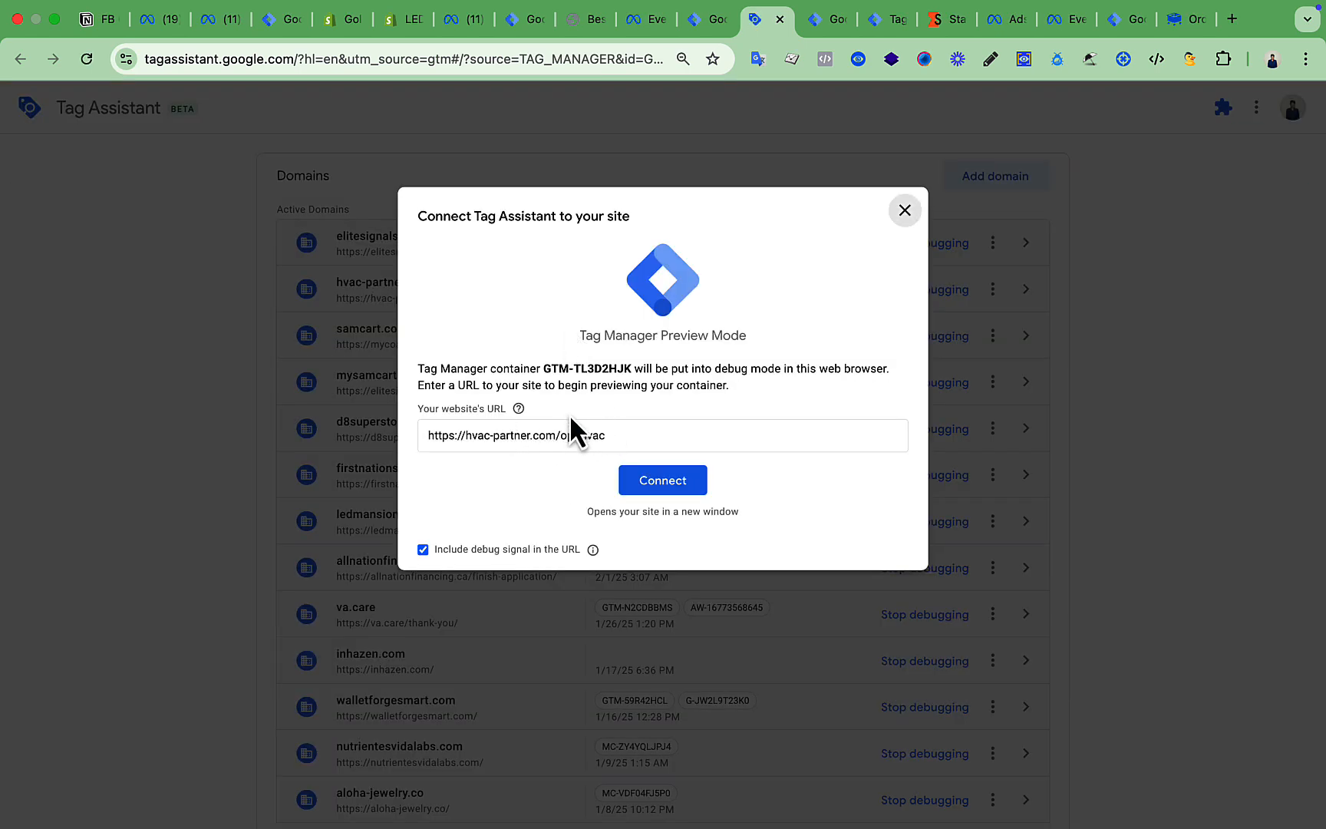
{"action": "left_click", "coordinate": [678, 481]}
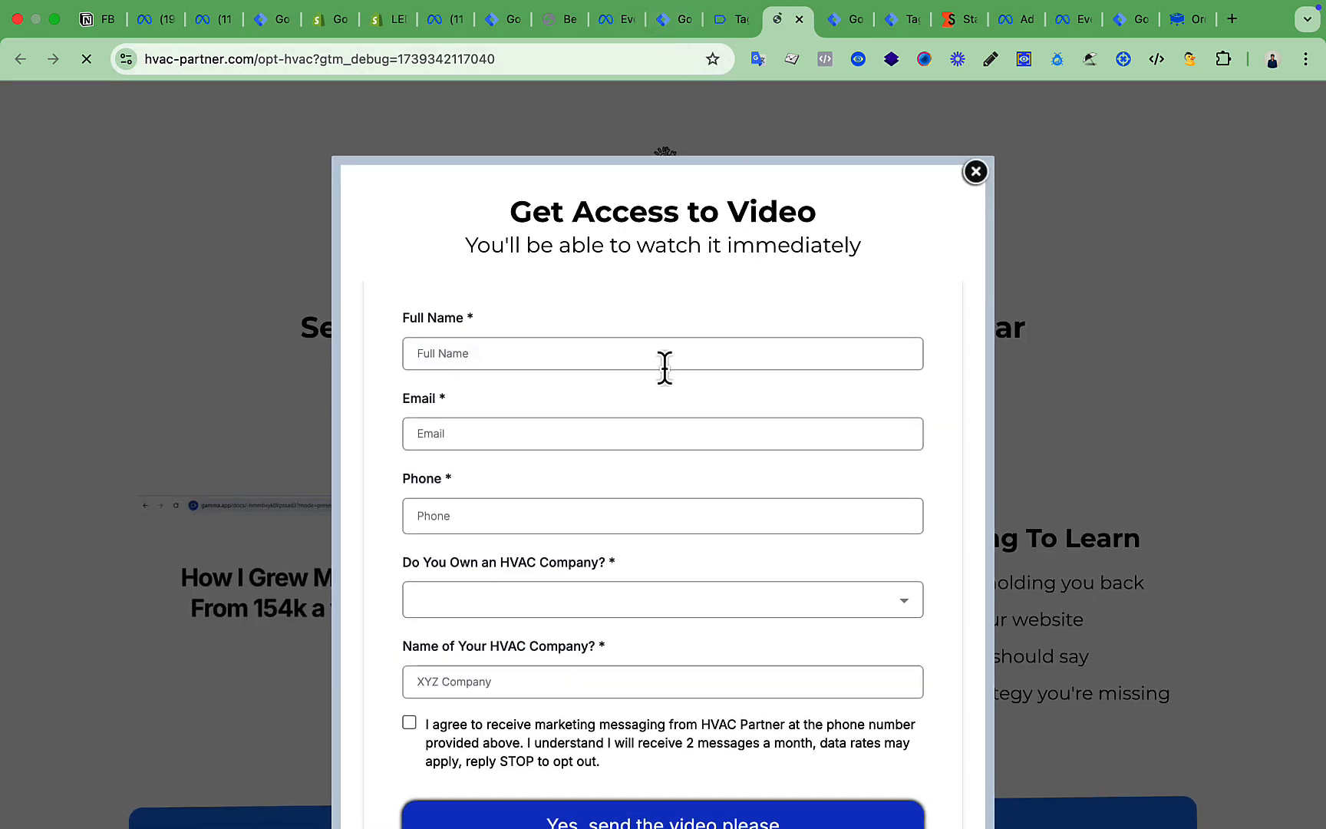
Check that HVAC Partner's test events under TEST30779 show a processed browser PageView from hvac-partner.com.
{"action": "left_click", "coordinate": [612, 19]}
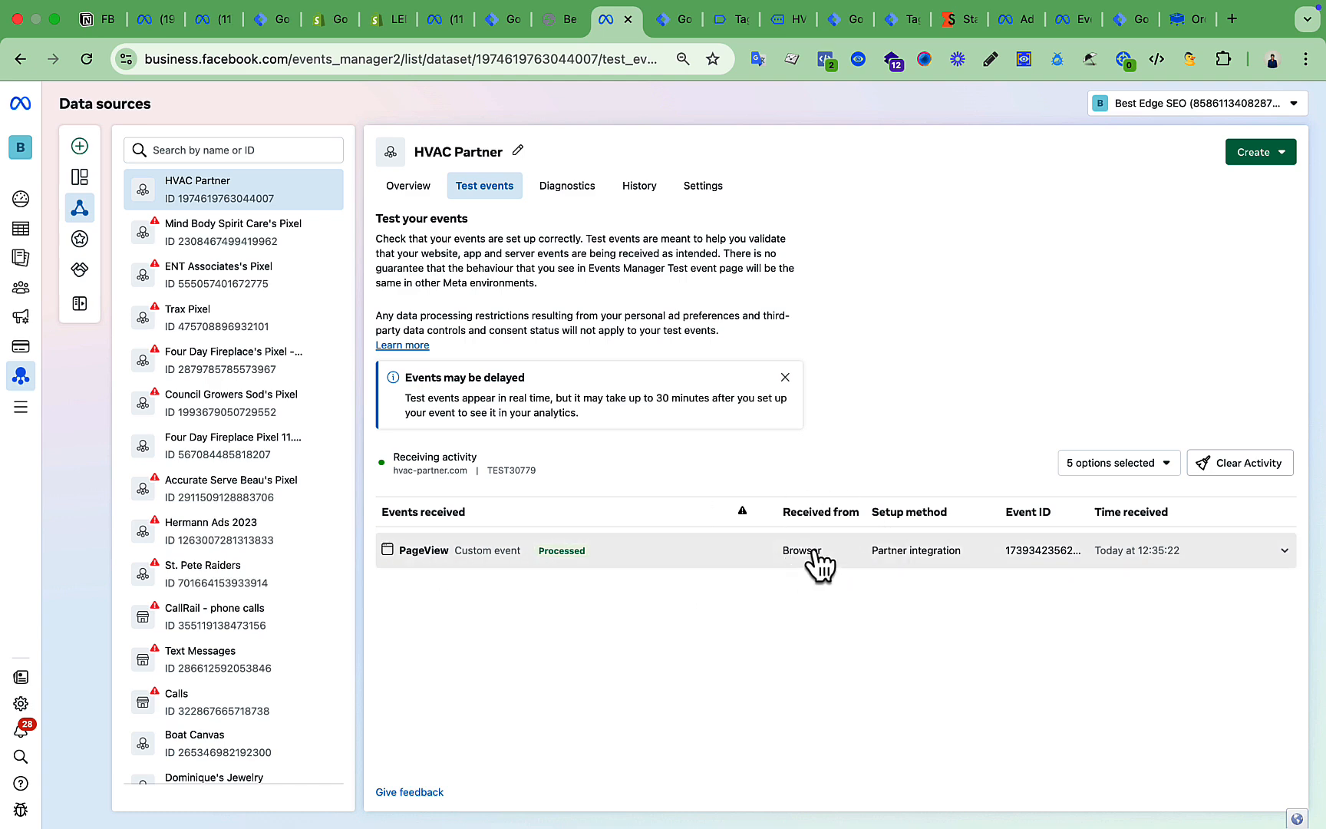
In the server debug view, confirm page_view fired the Facebook Conversion API Tag with a POST 200.
{"action": "left_click", "coordinate": [788, 21]}
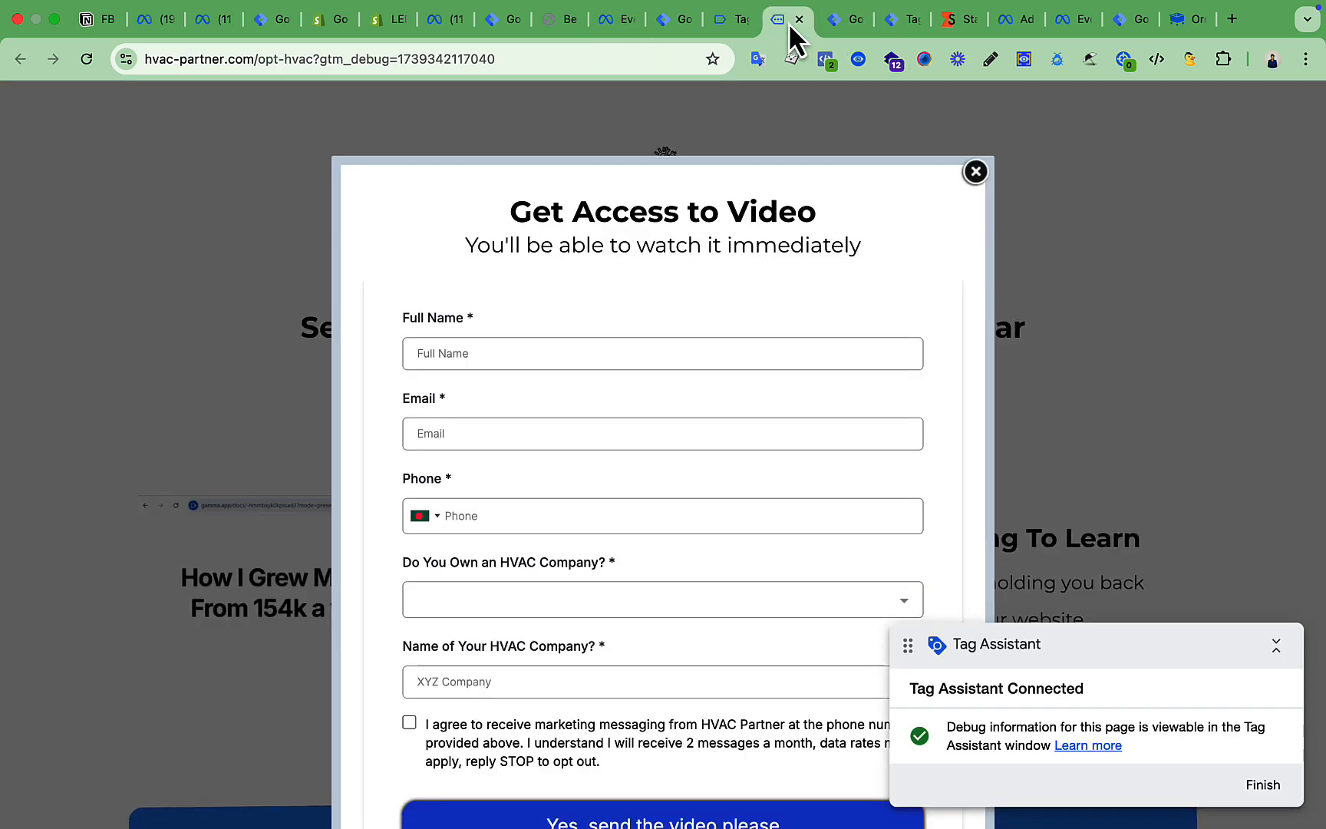
{"action": "left_click", "coordinate": [843, 25]}
{"action": "left_click", "coordinate": [901, 23]}
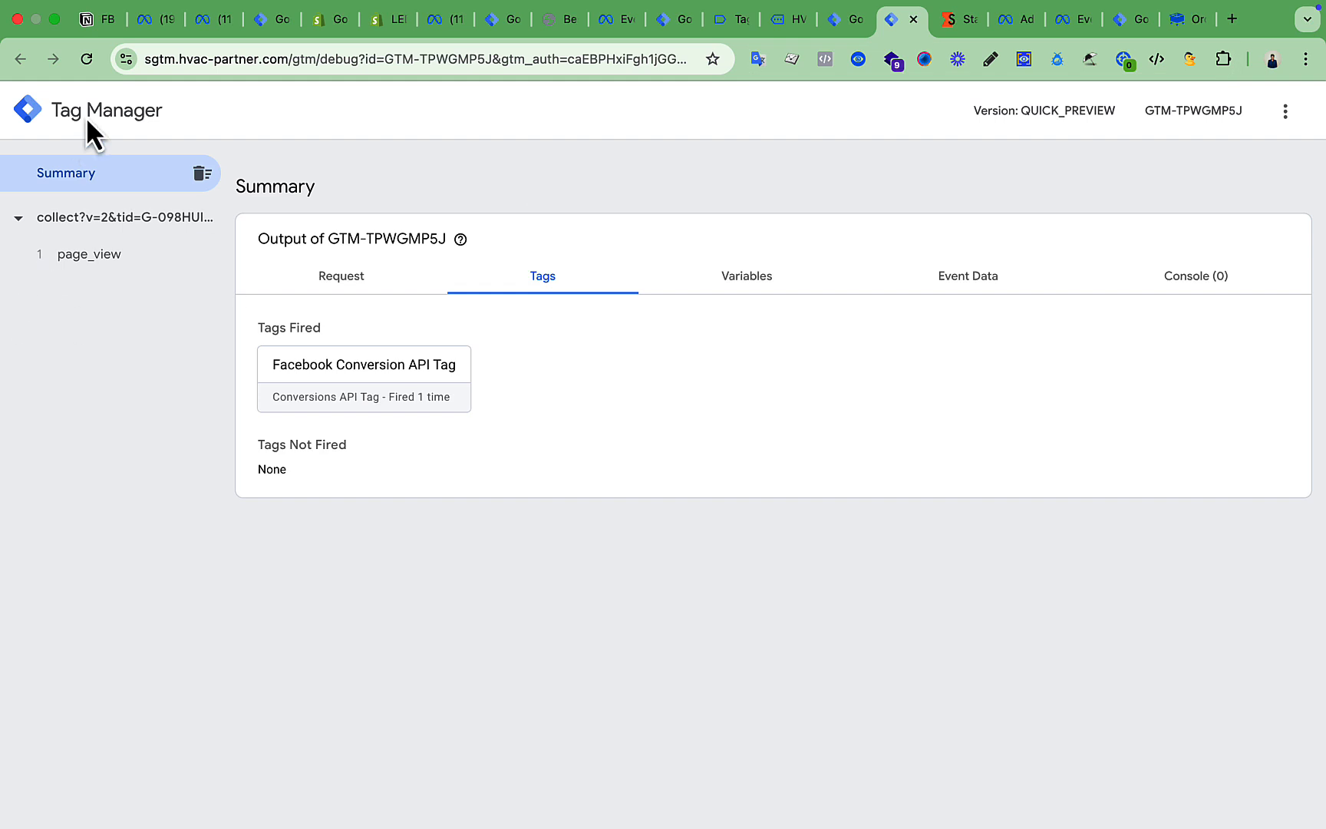
{"action": "left_click", "coordinate": [99, 260]}
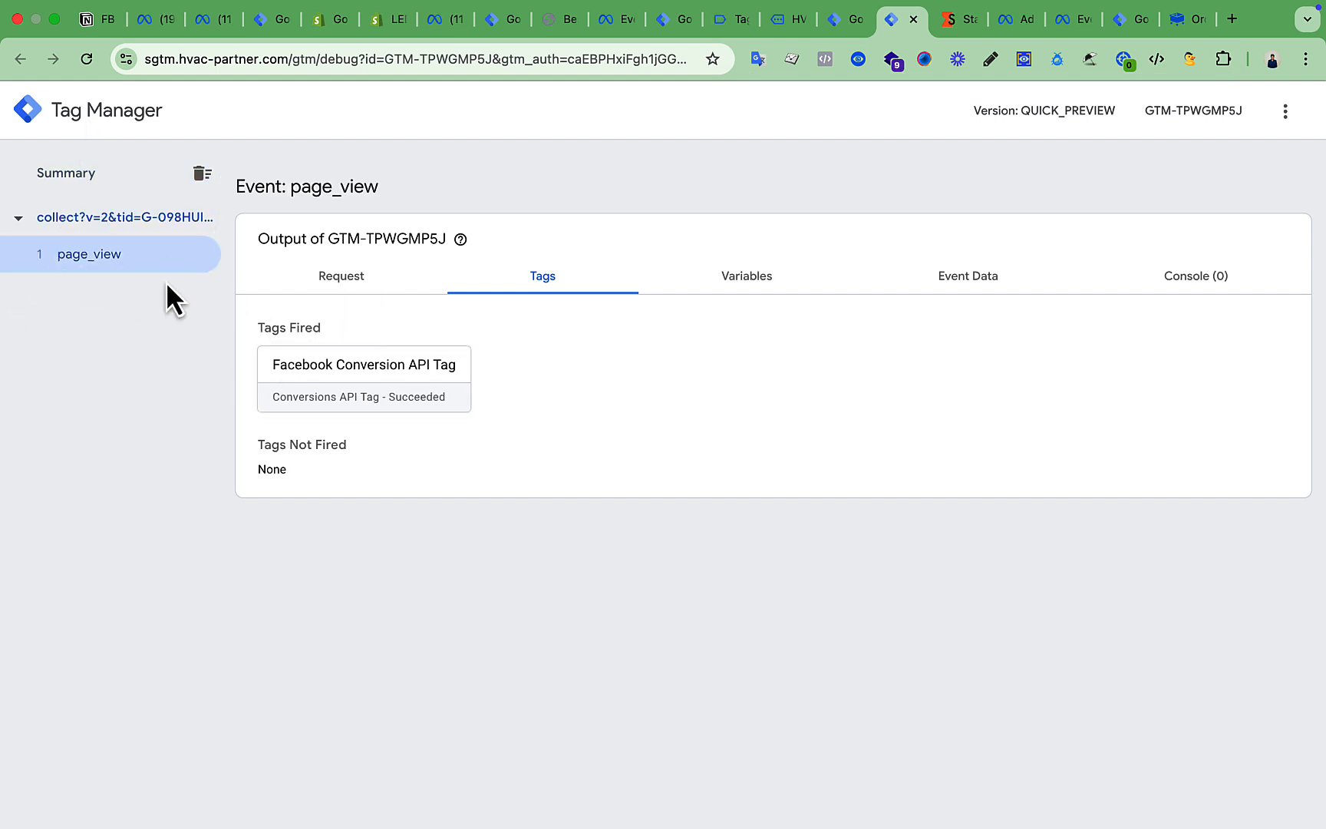
{"action": "left_click", "coordinate": [359, 284]}
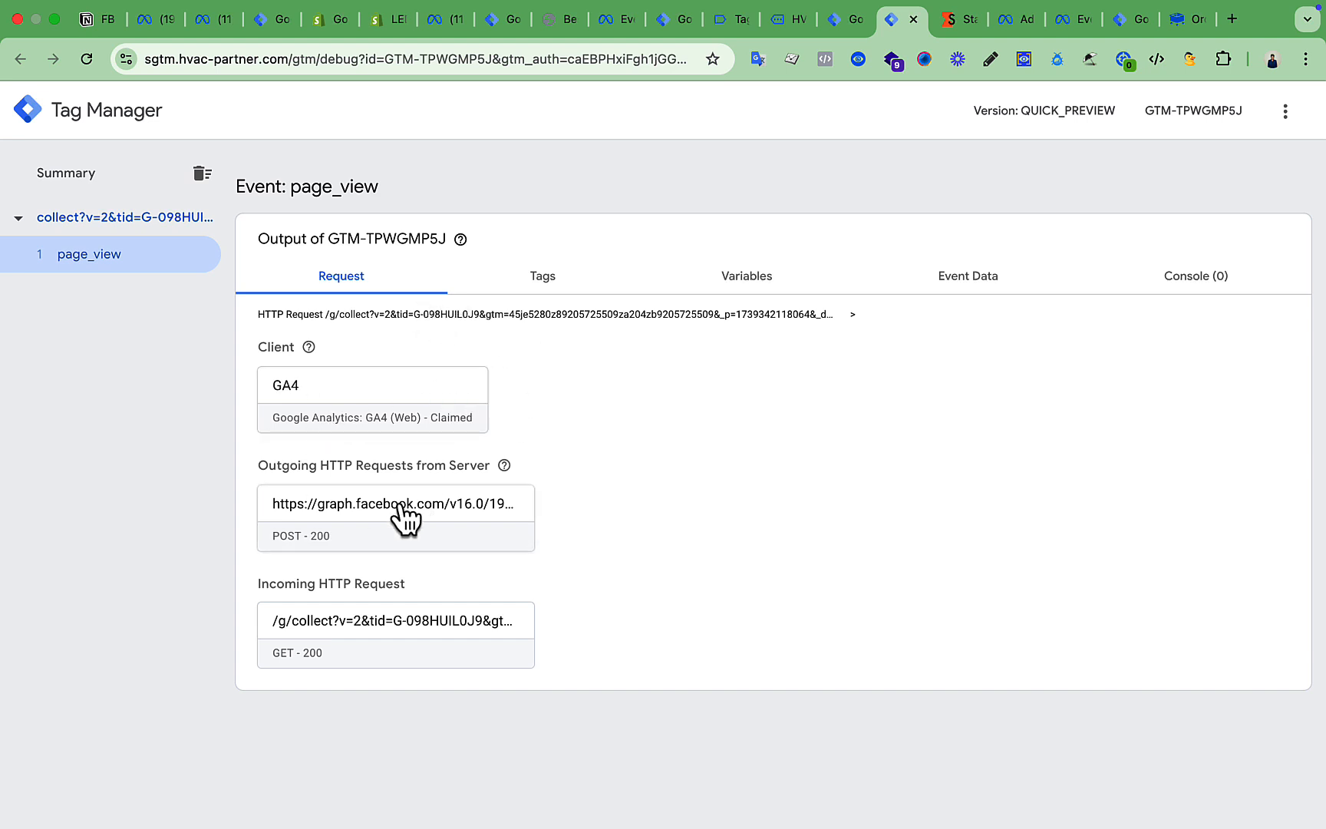
{"action": "left_click", "coordinate": [559, 284]}
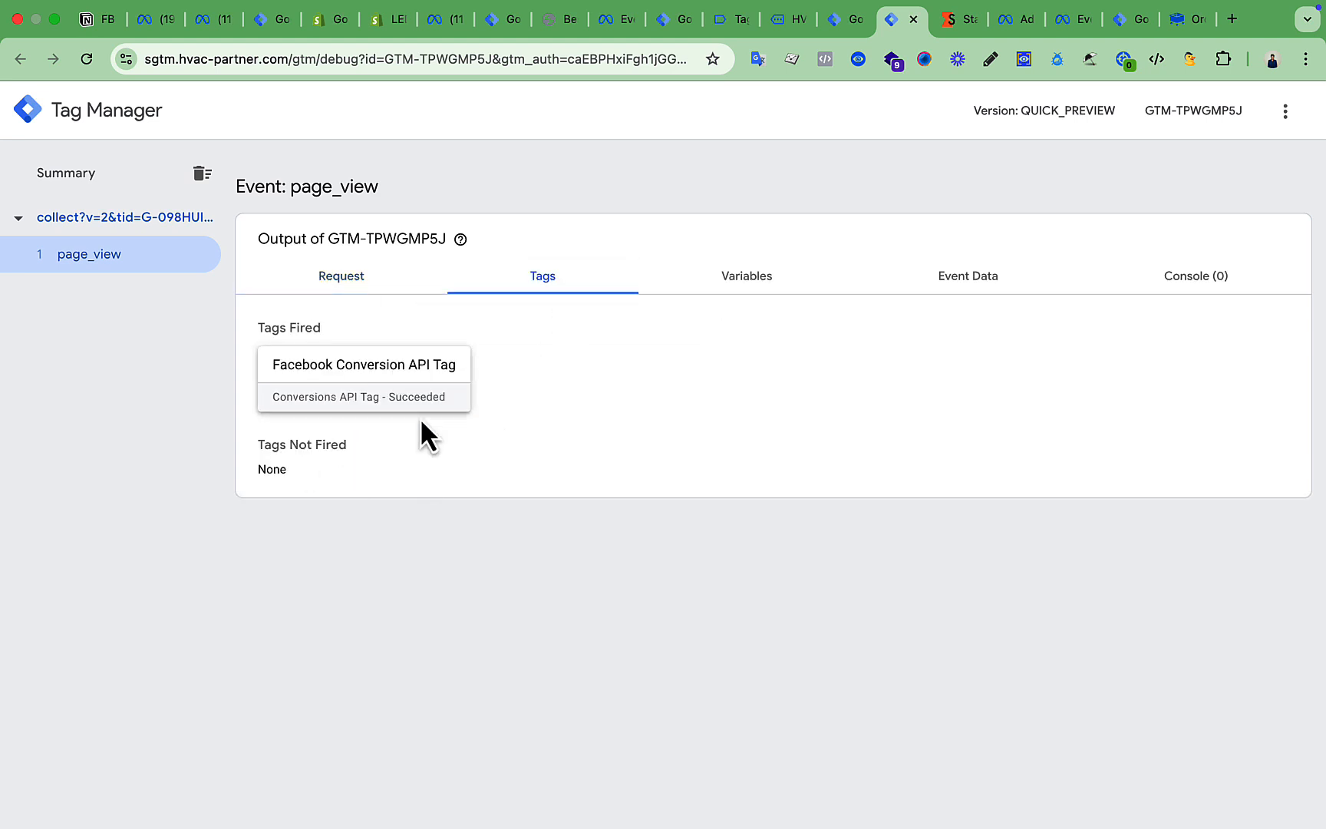
{"action": "left_click", "coordinate": [340, 281]}
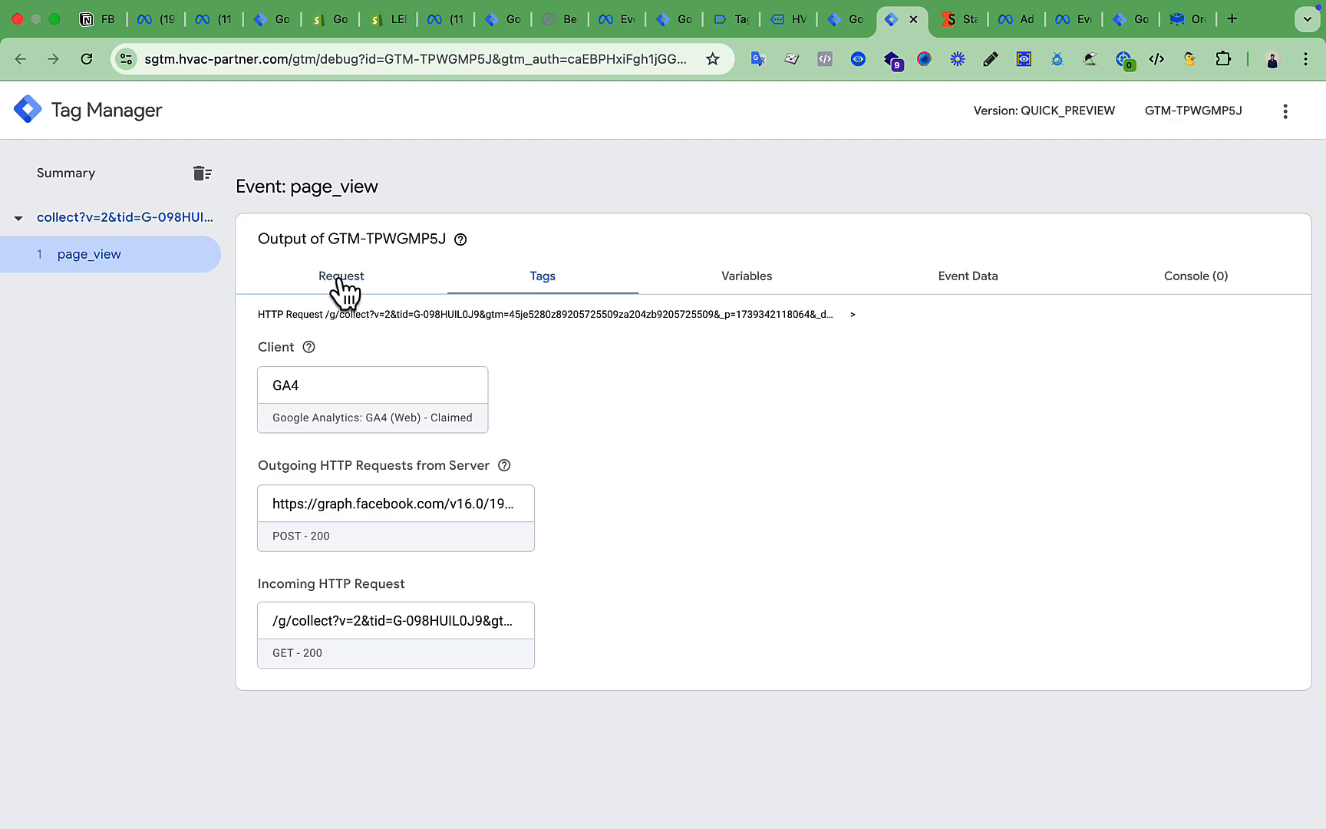
{"action": "left_click", "coordinate": [763, 20]}
Confirm in Test events that the server PageView is deduplicated against the browser PageView.
{"action": "left_click", "coordinate": [611, 19]}
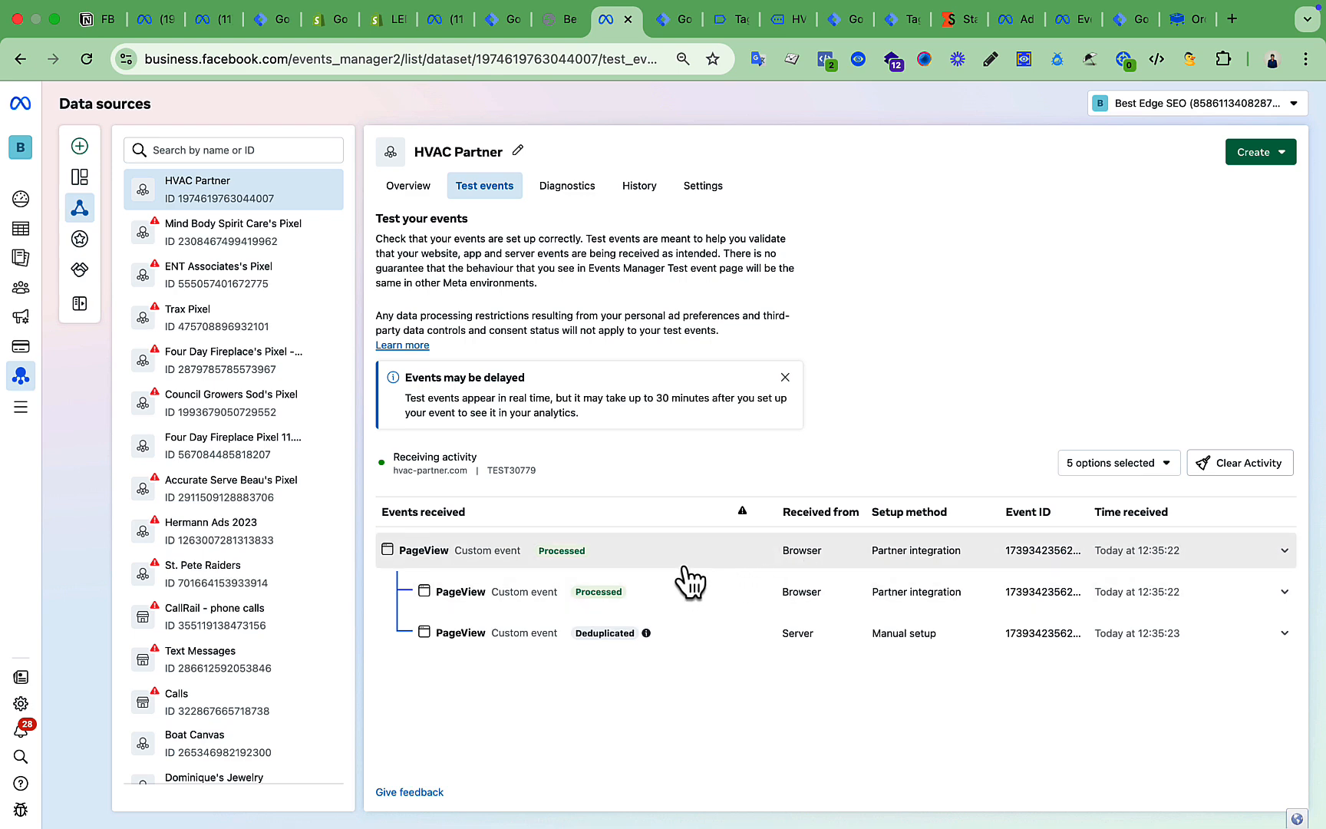
{"action": "left_click", "coordinate": [750, 20]}
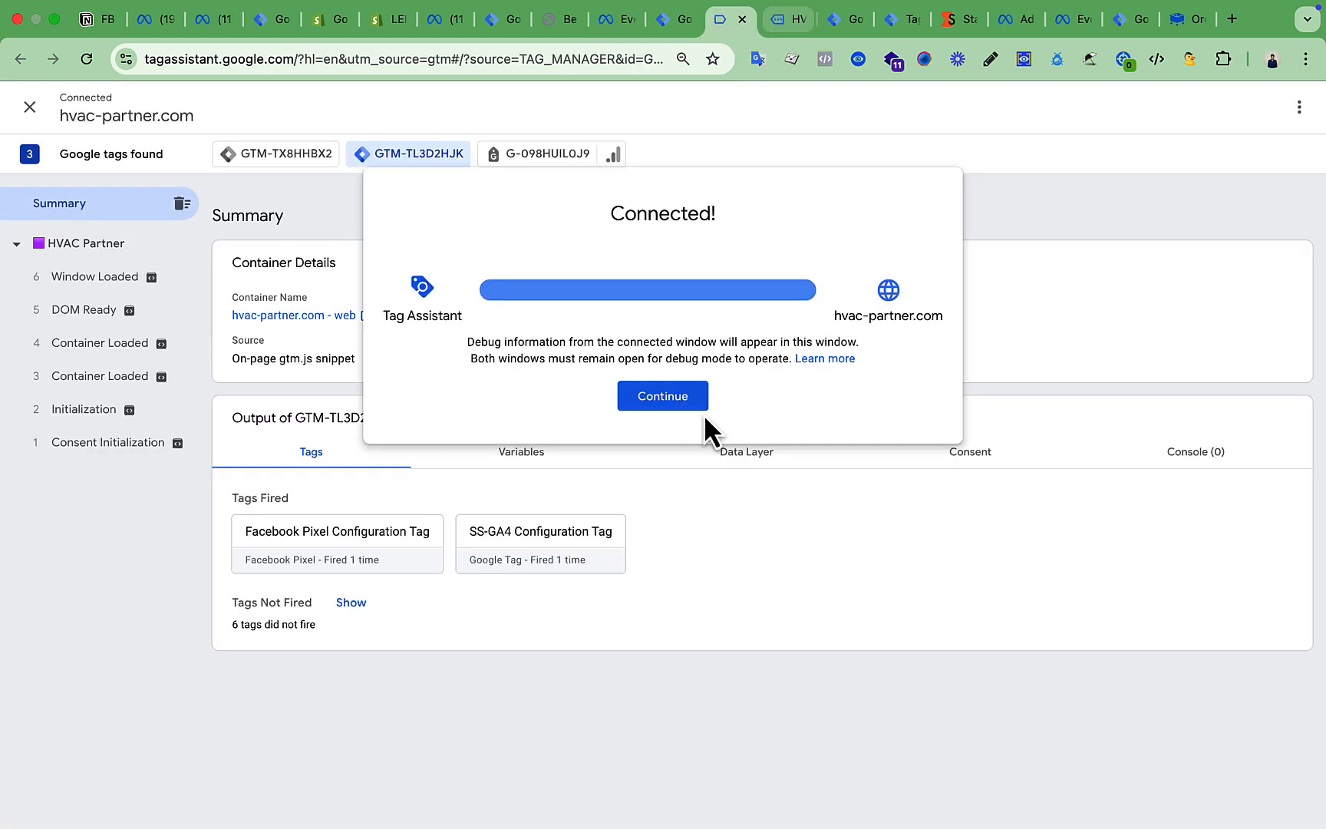
Fill the opt-in form's Full Name and Email from autofill and enter a test phone number.
{"action": "left_click", "coordinate": [674, 415]}
{"action": "left_click", "coordinate": [786, 18]}
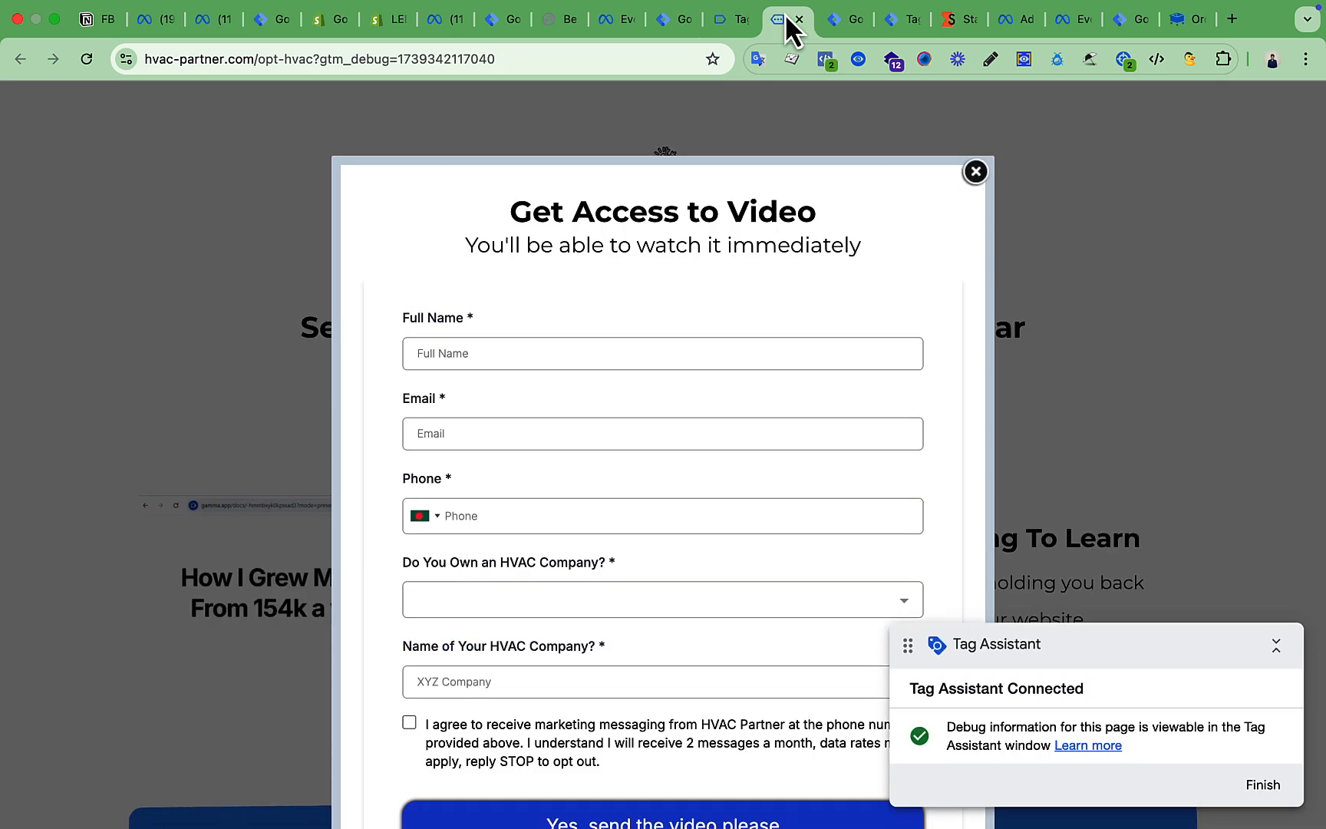
{"action": "scroll", "coordinate": [603, 351], "scroll_direction": "down", "scroll_amount": 3}
{"action": "left_click", "coordinate": [542, 214]}
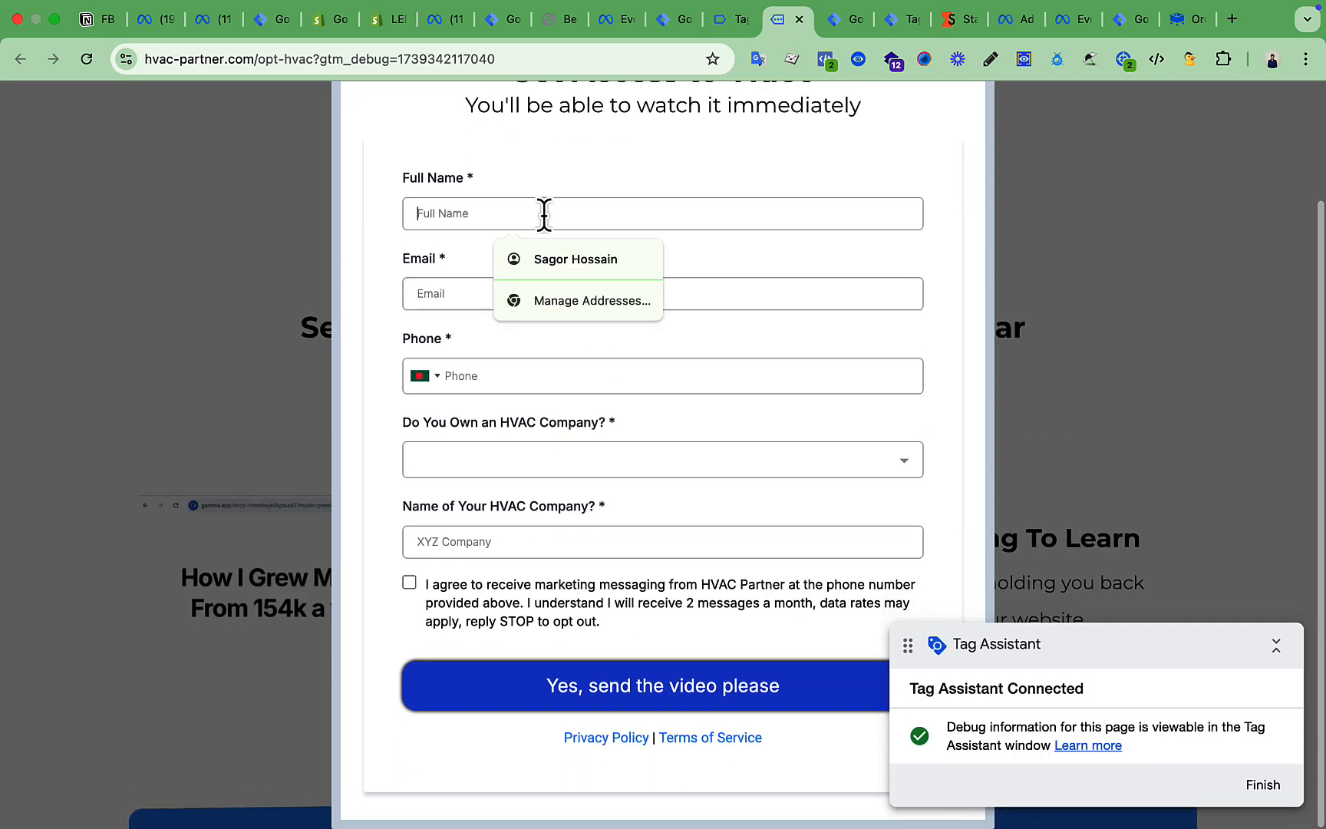
{"action": "left_click", "coordinate": [584, 258]}
{"action": "left_click", "coordinate": [576, 294]}
{"action": "left_click", "coordinate": [595, 407]}
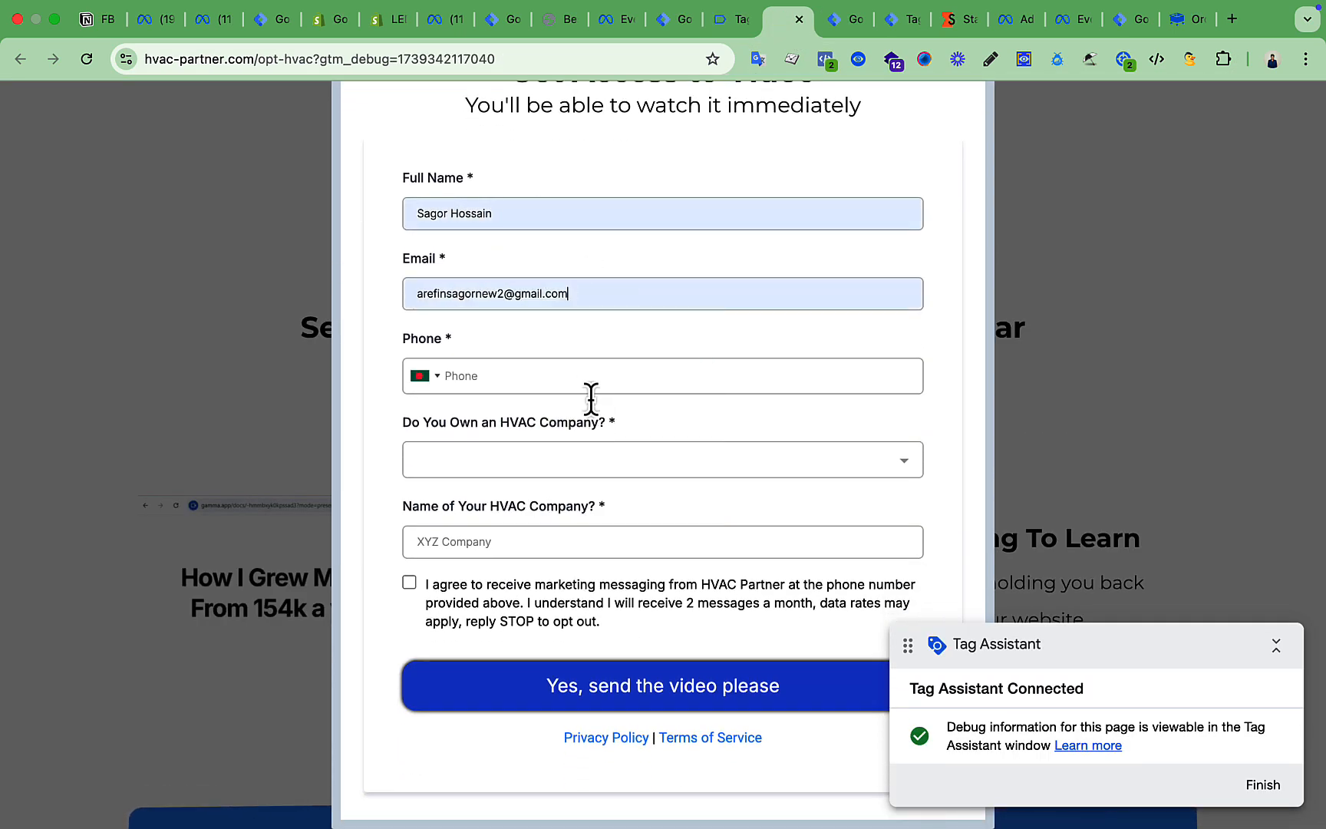
{"action": "left_click", "coordinate": [551, 376]}
Answer 'Yes, I do.', enter company name 'Test', accept SMS consent and submit the form.
{"action": "left_click", "coordinate": [542, 470]}
{"action": "left_click", "coordinate": [503, 512]}
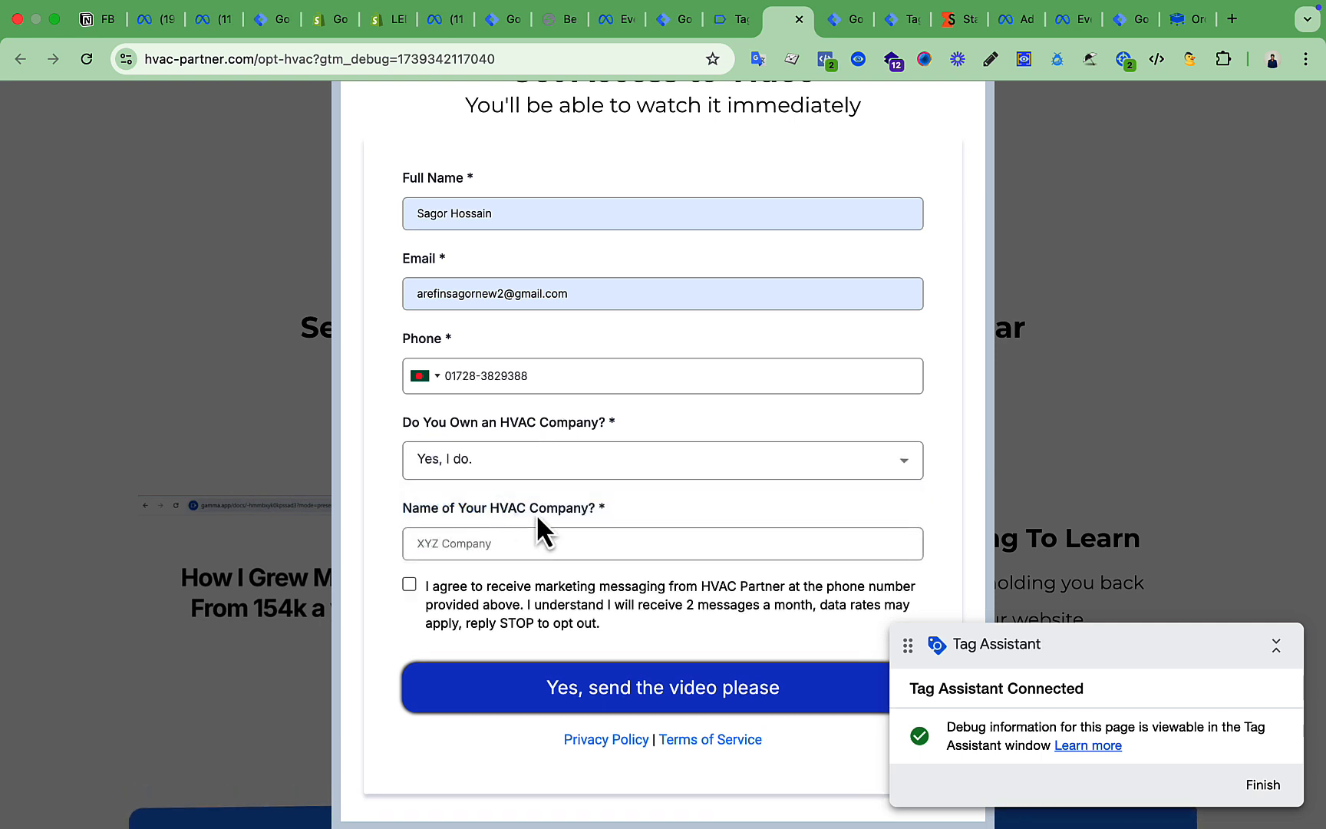
{"action": "left_click", "coordinate": [549, 544]}
{"action": "left_click", "coordinate": [546, 588]}
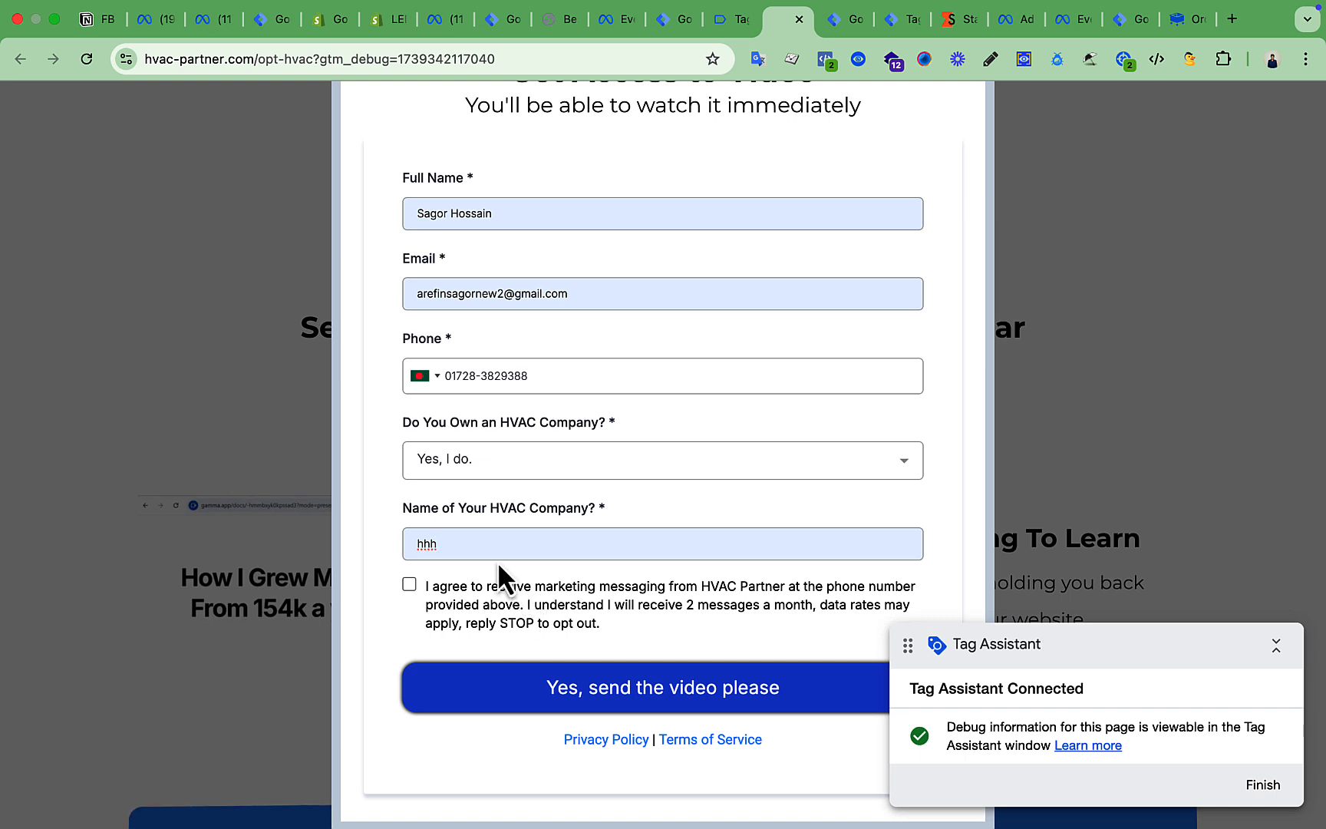
{"action": "type", "text": "Test"}
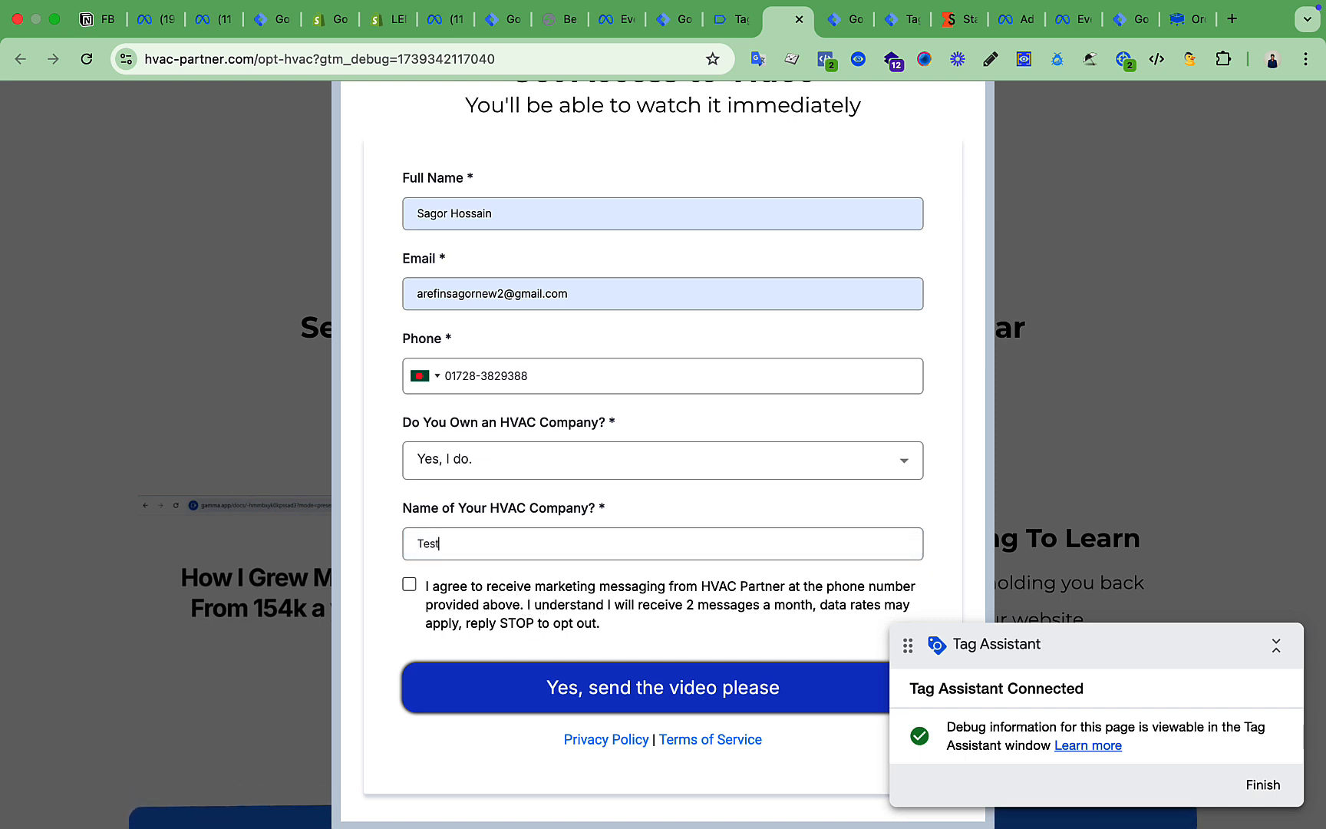
{"action": "left_click", "coordinate": [406, 584]}
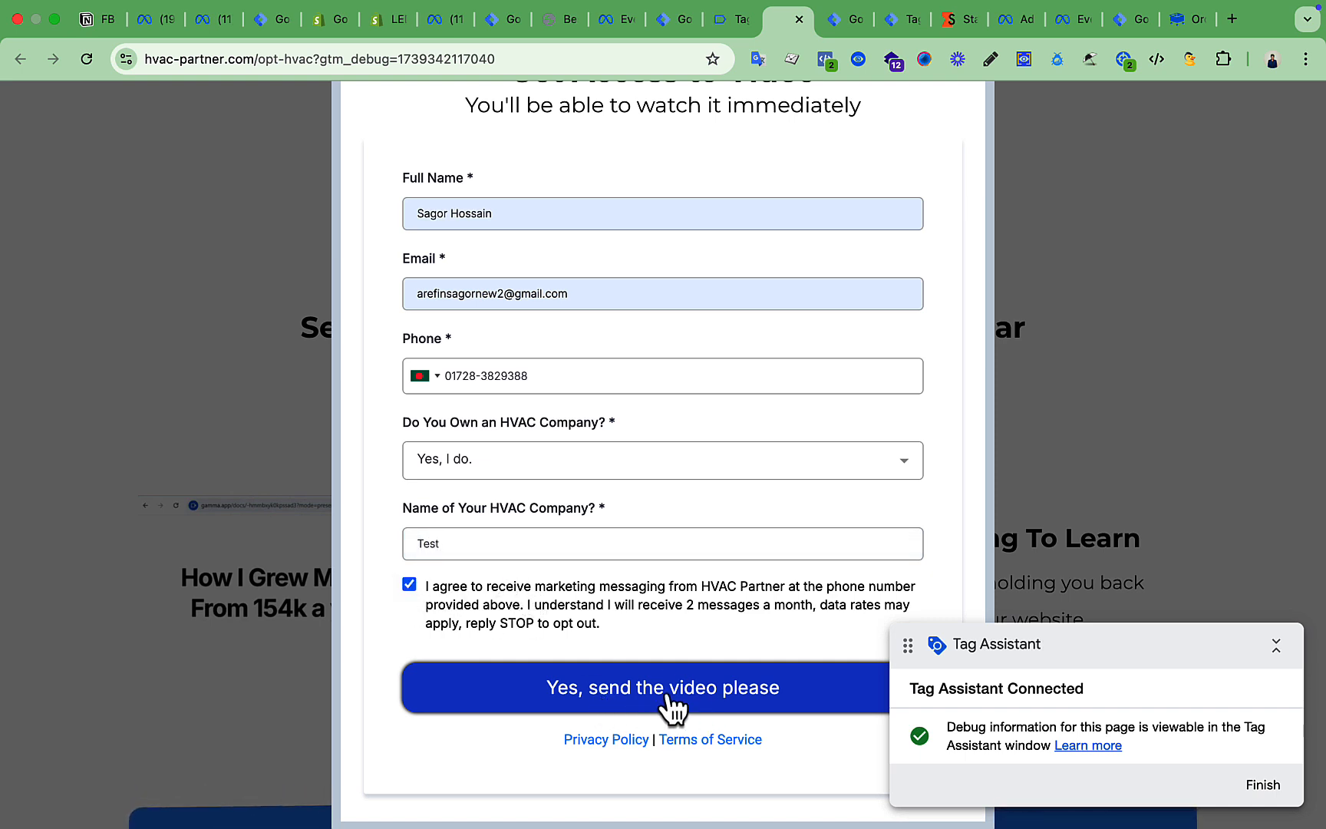
{"action": "left_click", "coordinate": [706, 703]}
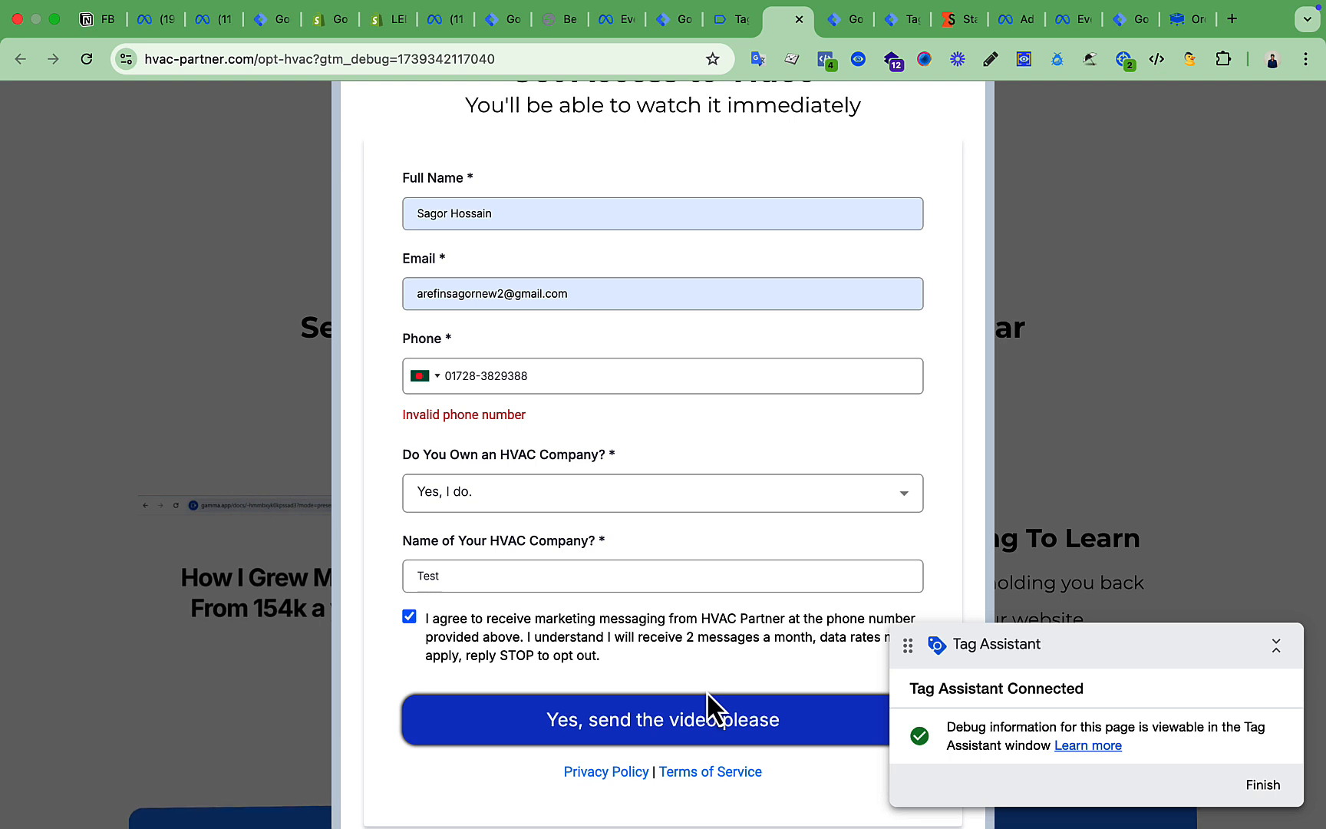
Remove the phone number's extra digit, resubmit, and check Meta Pixel Helper's Lead event parameters.
{"action": "left_click", "coordinate": [535, 386]}
{"action": "key", "text": "BackSpace"}
{"action": "left_click", "coordinate": [660, 706]}
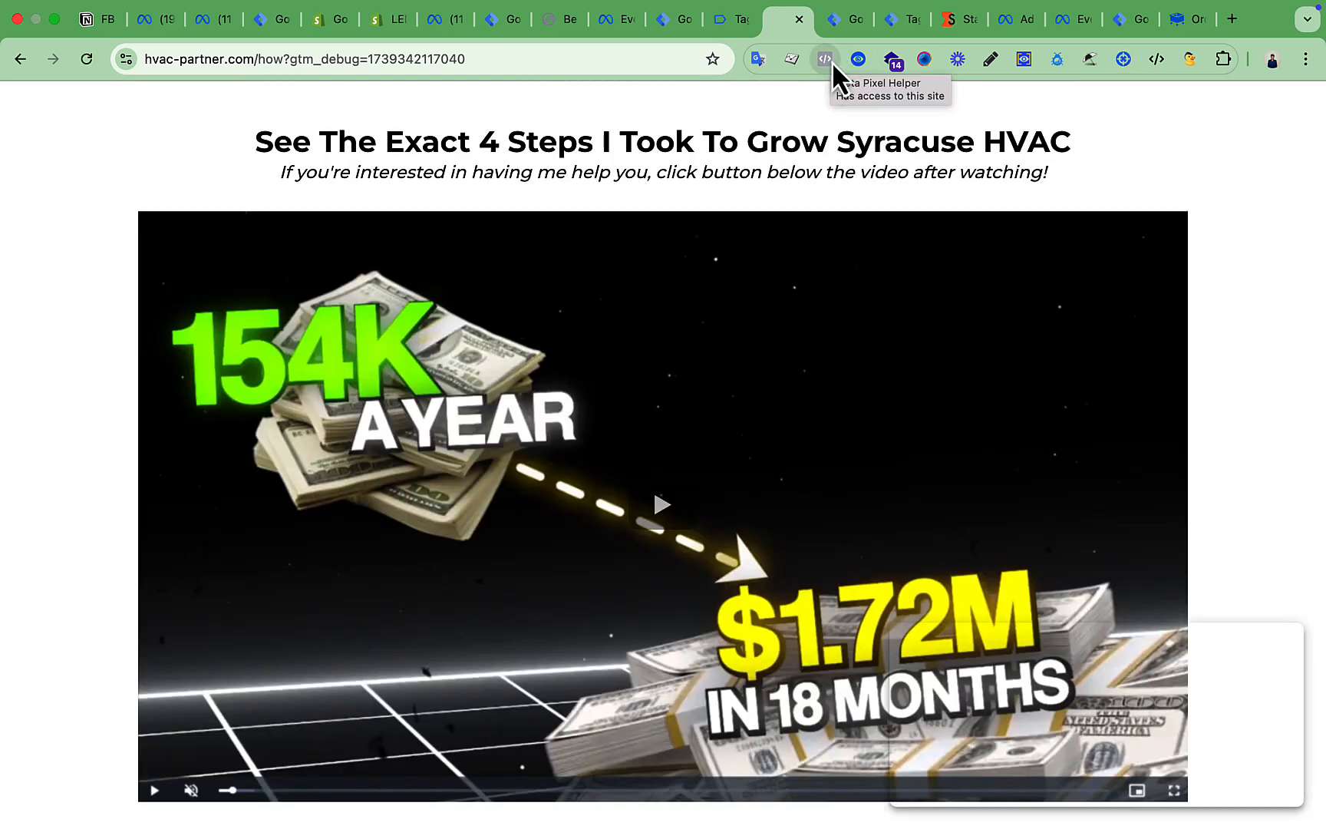
{"action": "left_click", "coordinate": [827, 60]}
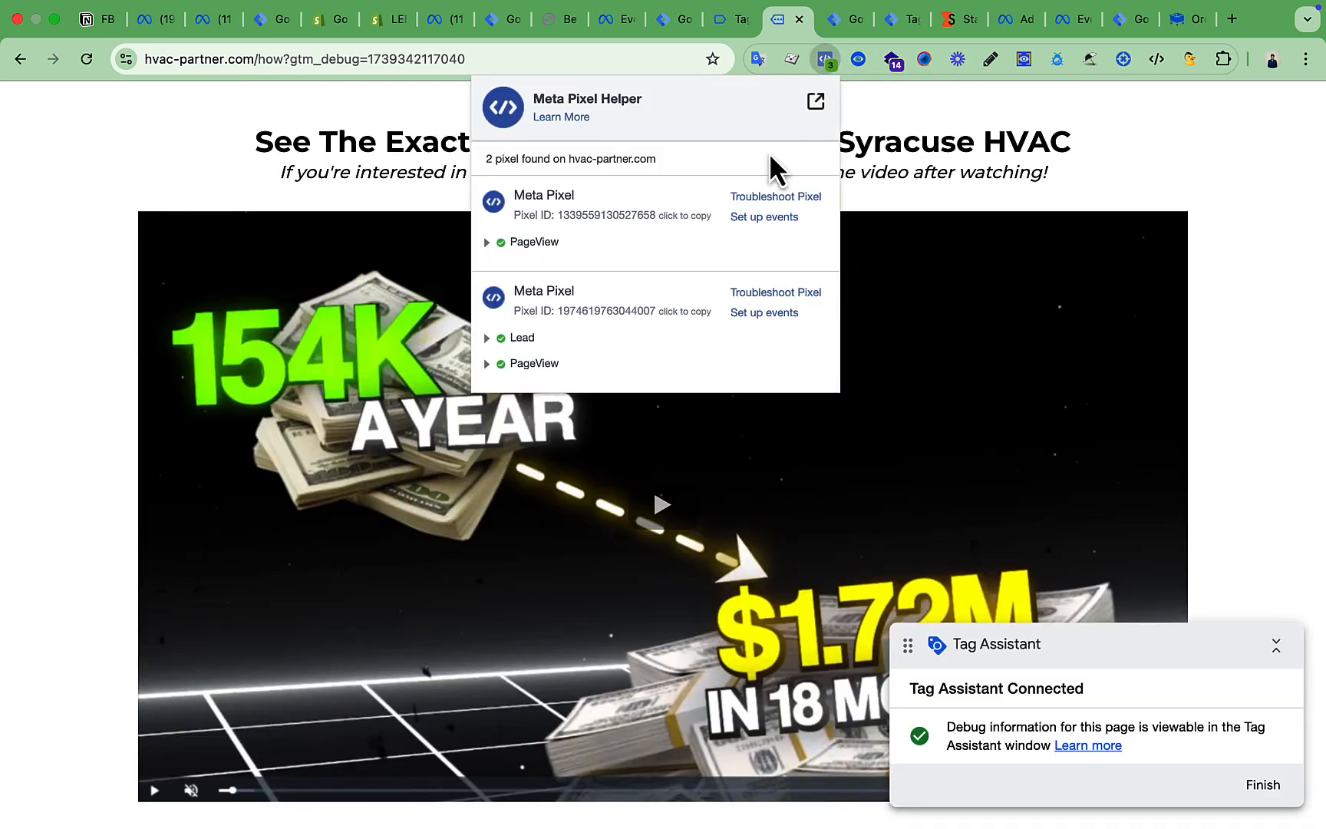
{"action": "left_click", "coordinate": [523, 338]}
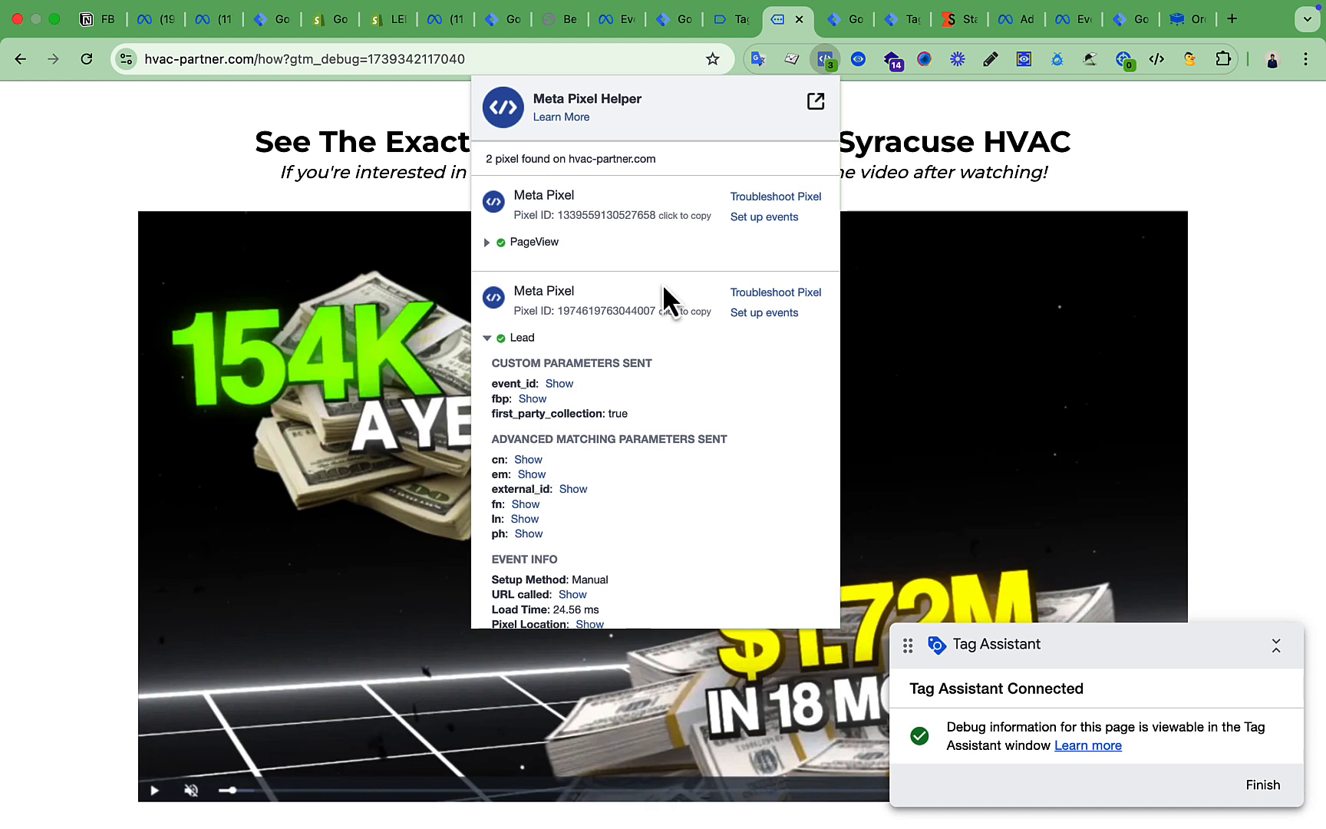
{"action": "left_click", "coordinate": [843, 20]}
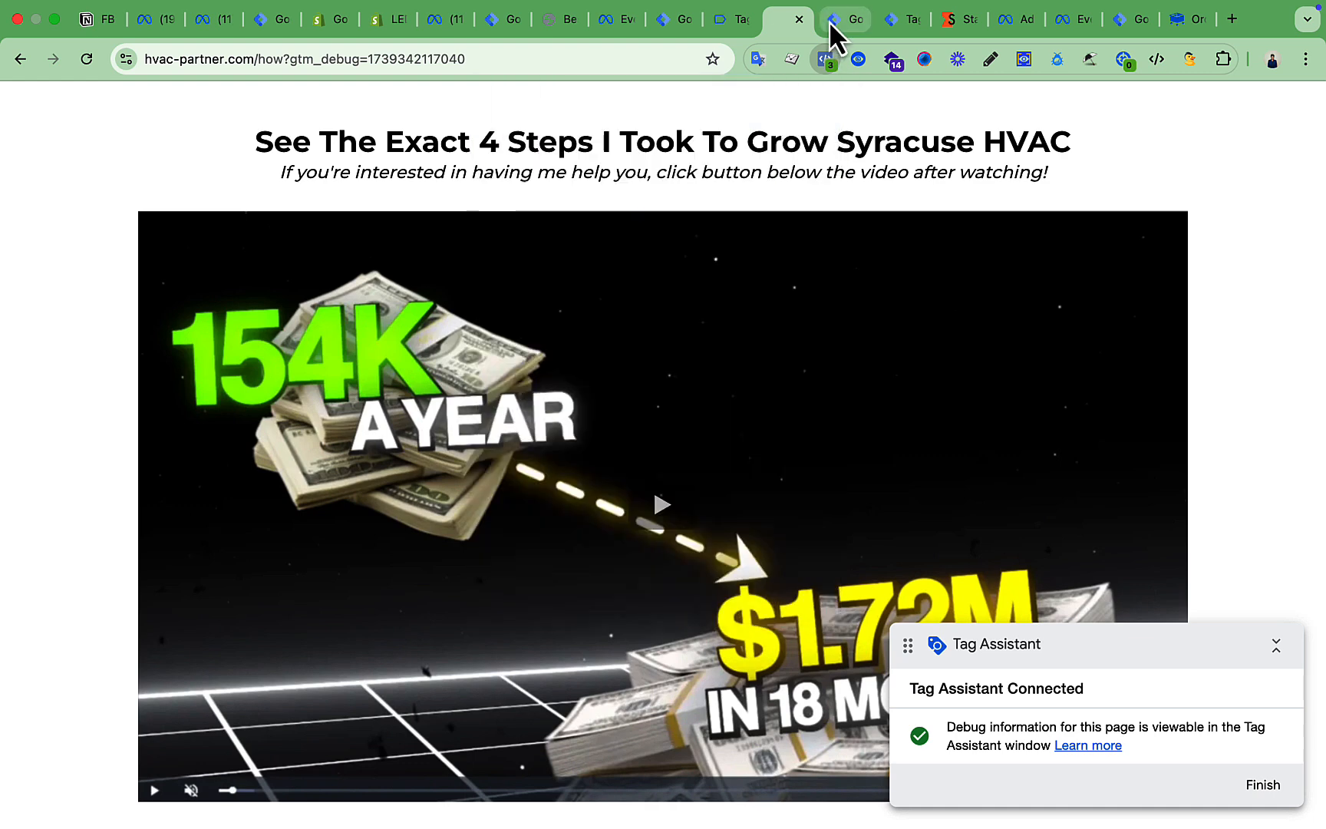
Verify generate_lead fired the Facebook Conversion API Tag with user email, name and phone in user_data.
{"action": "left_click", "coordinate": [893, 23]}
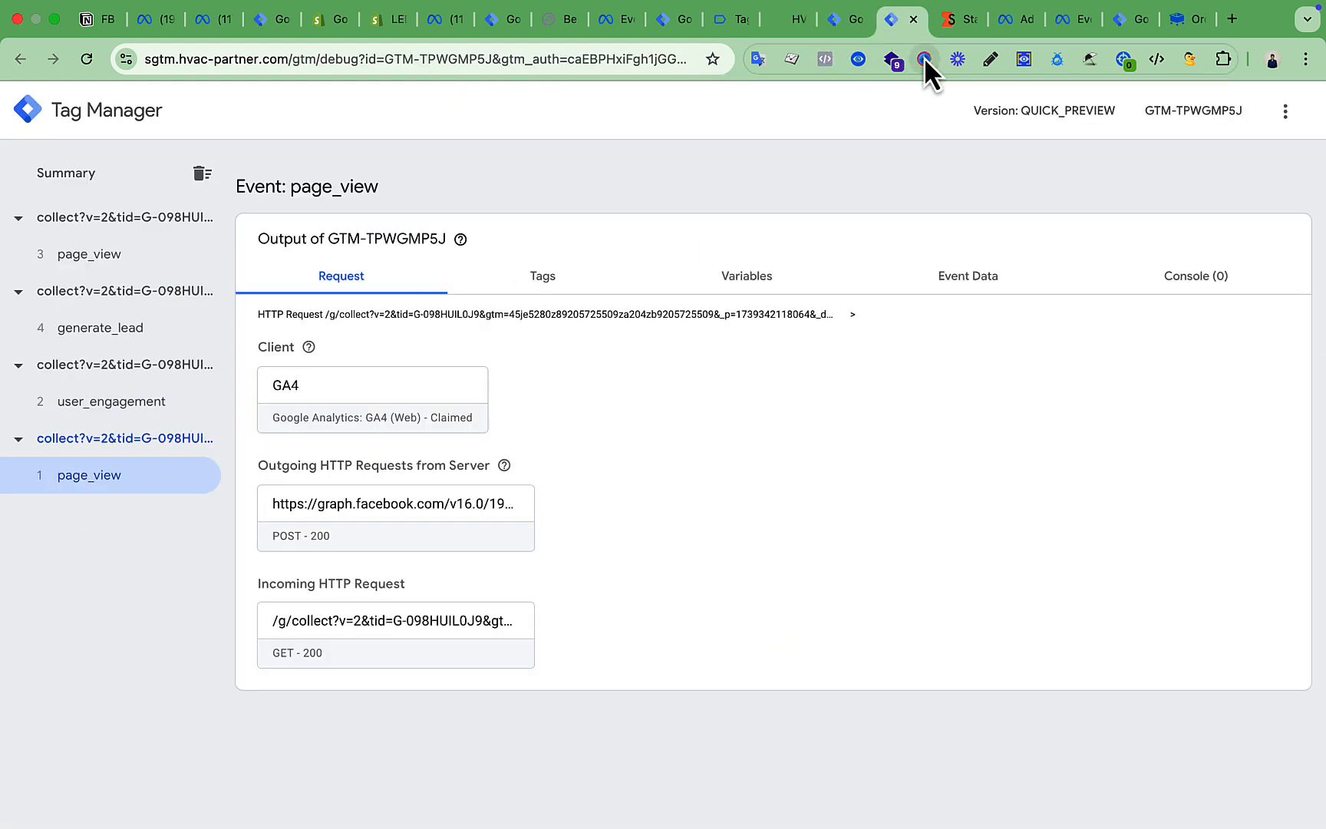
{"action": "left_click", "coordinate": [94, 346]}
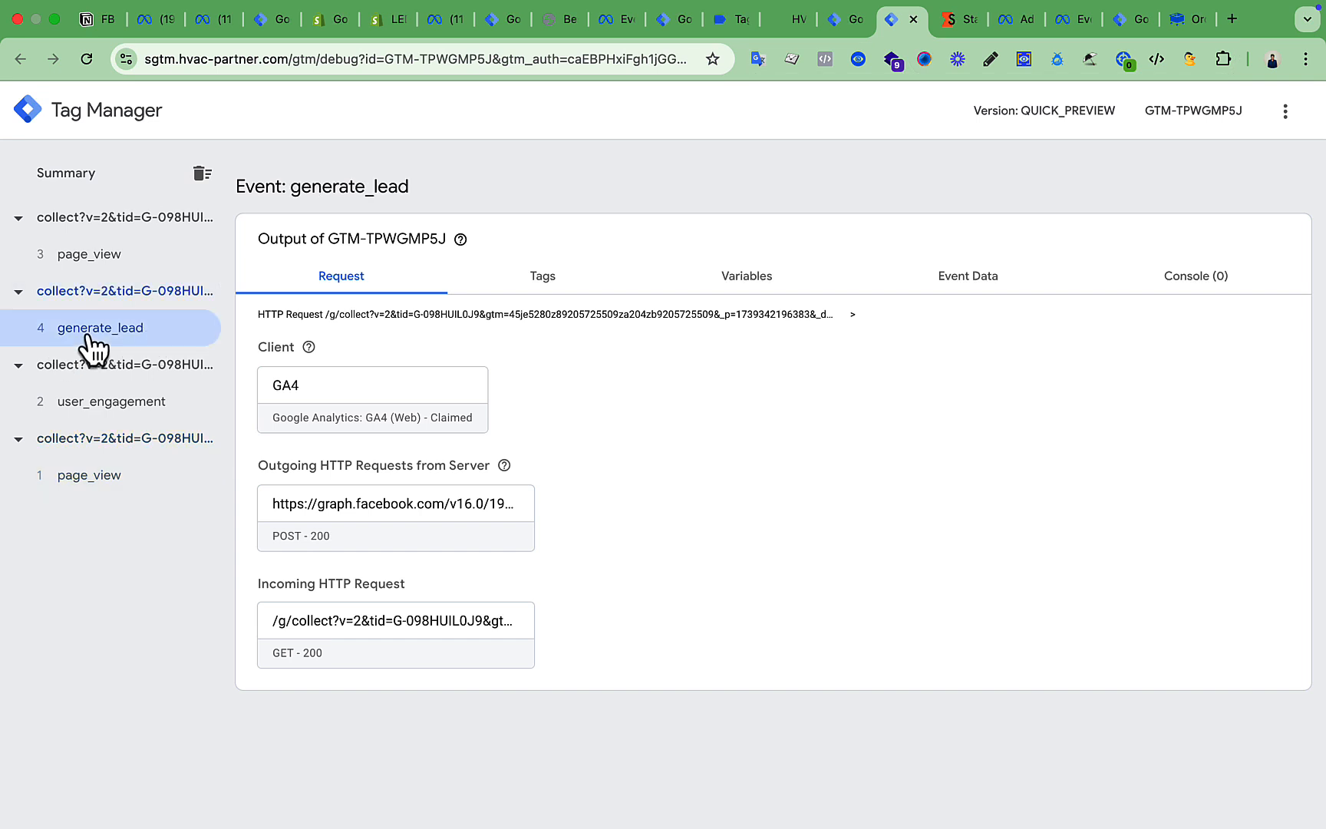
{"action": "left_click", "coordinate": [557, 285]}
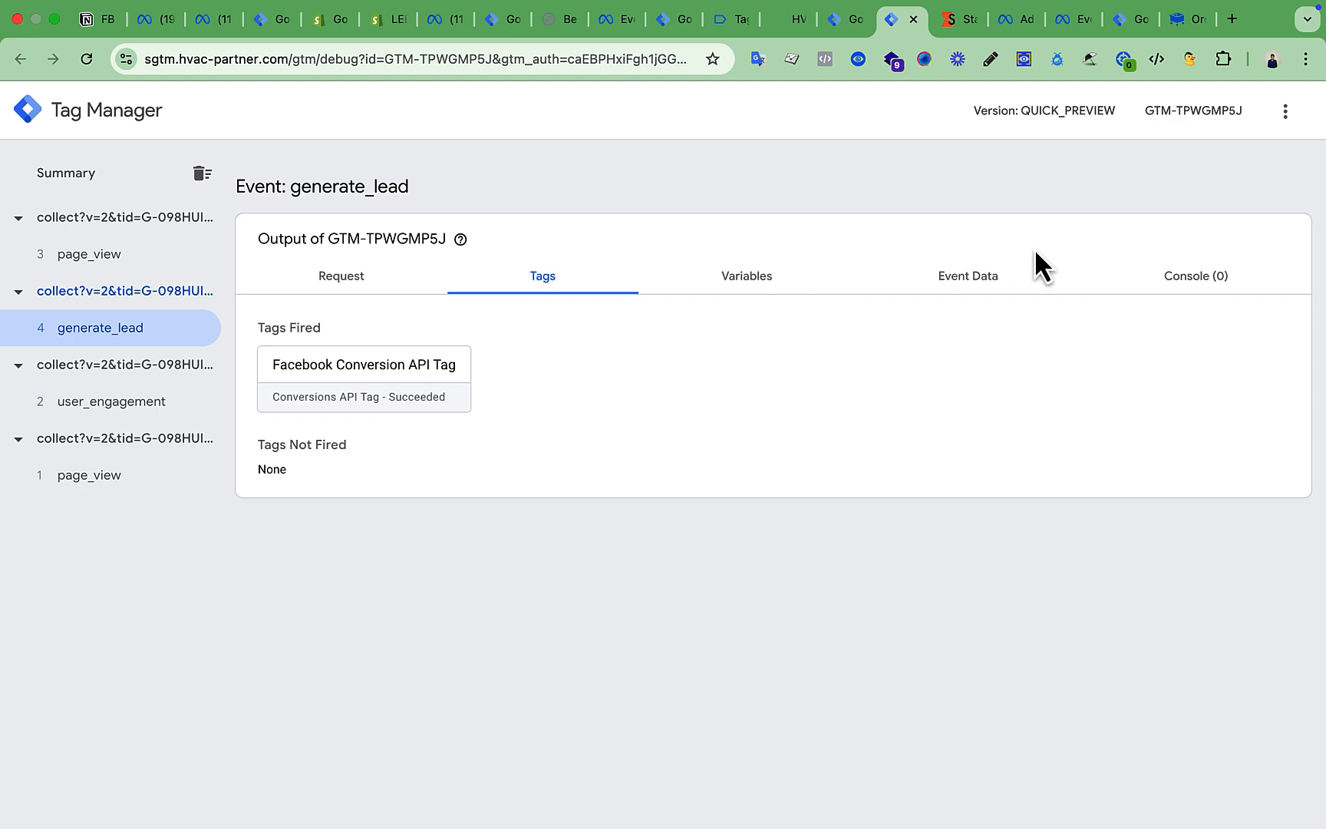
{"action": "left_click", "coordinate": [981, 281]}
{"action": "scroll", "coordinate": [698, 484], "scroll_direction": "down", "scroll_amount": 8}
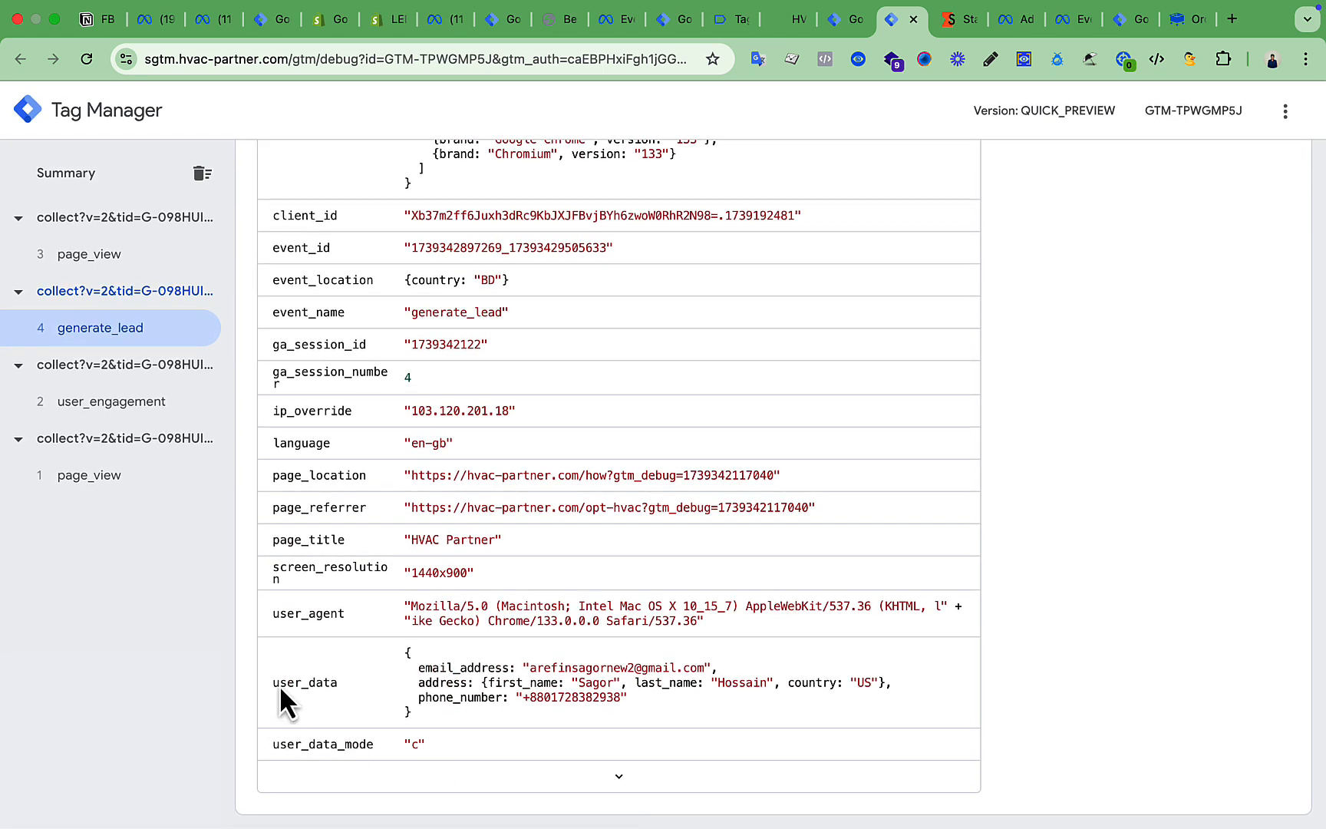
{"action": "left_click", "coordinate": [434, 673]}
{"action": "double_click", "coordinate": [538, 680]}
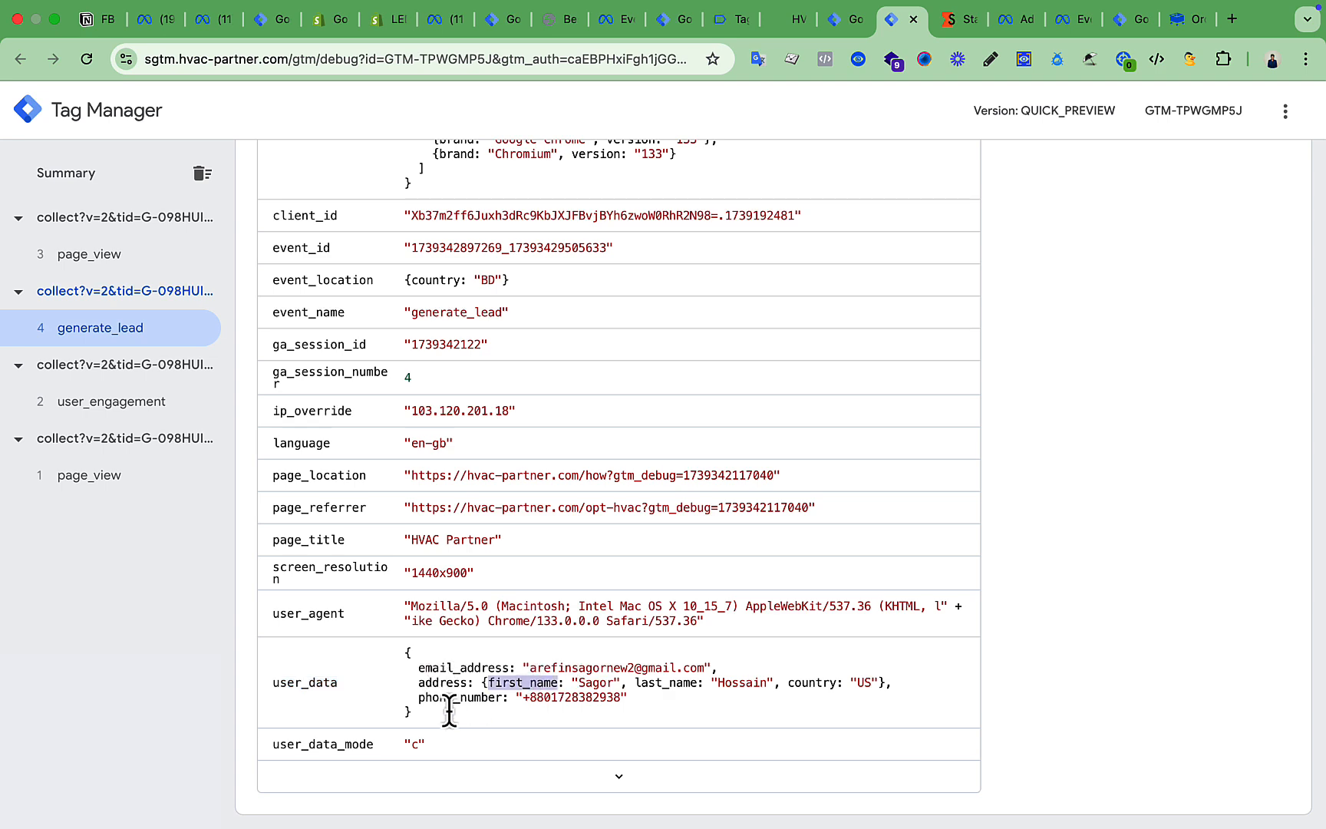
{"action": "scroll", "coordinate": [704, 673], "scroll_direction": "up", "scroll_amount": 8}
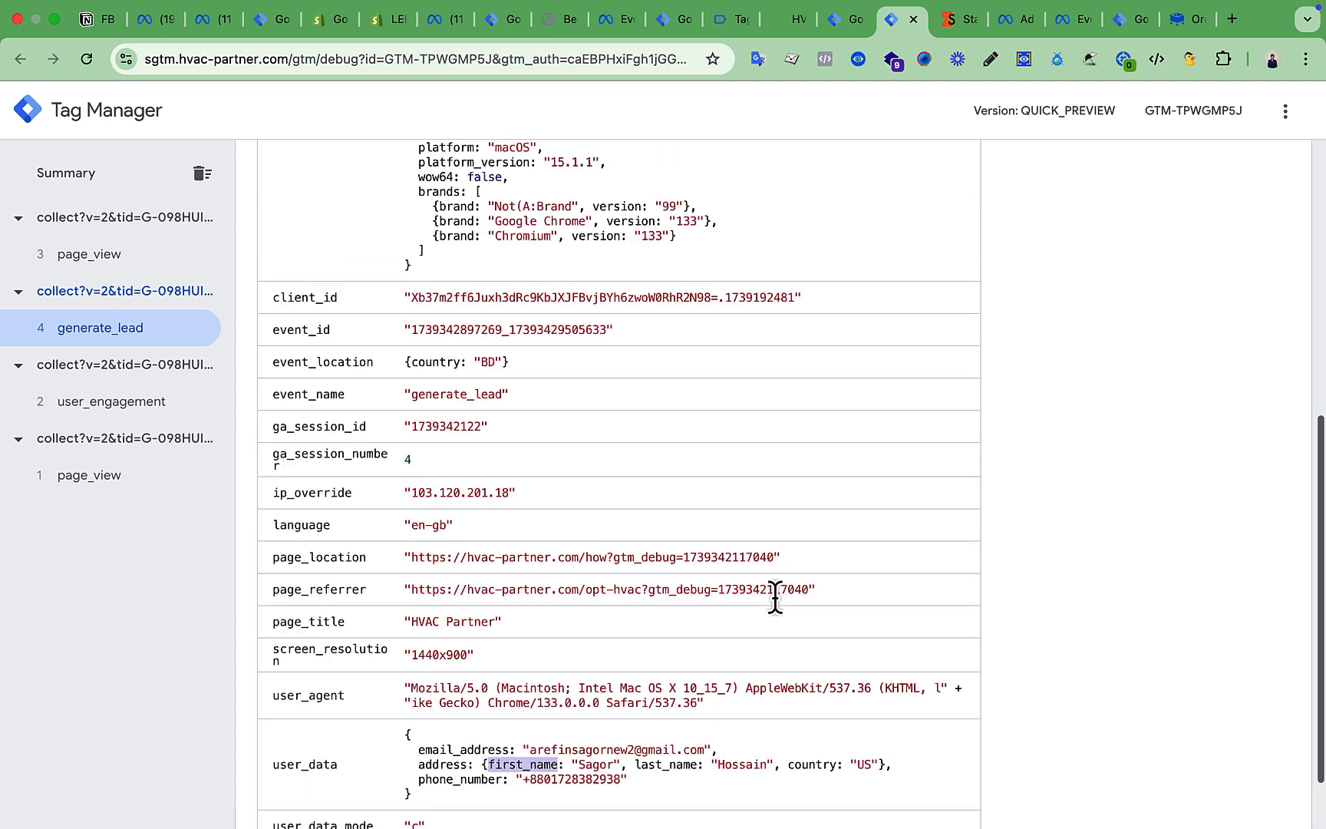
Expand the browser Lead (Processed) and server Lead (Deduplicated) rows in the Test events list.
{"action": "left_click", "coordinate": [619, 23]}
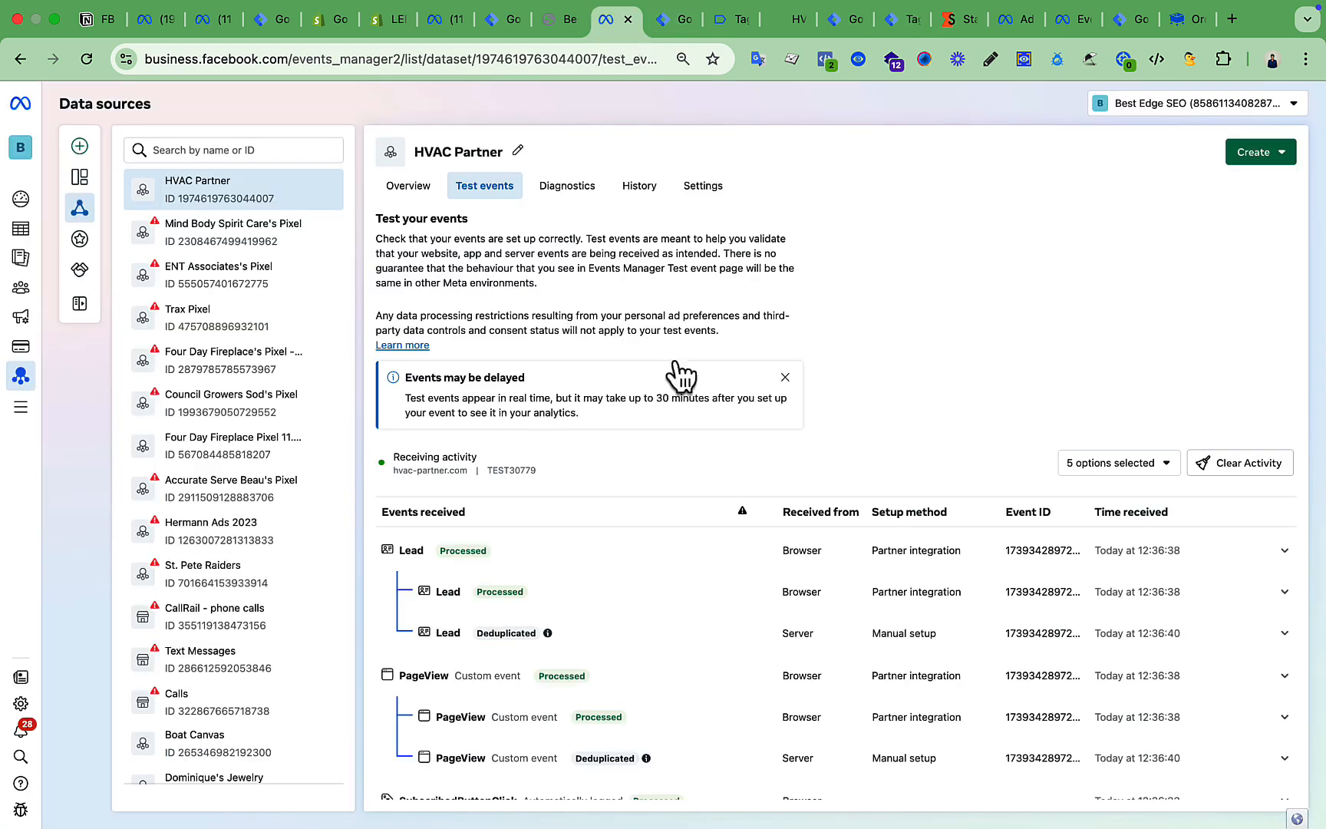
{"action": "scroll", "coordinate": [701, 644], "scroll_direction": "down", "scroll_amount": 1}
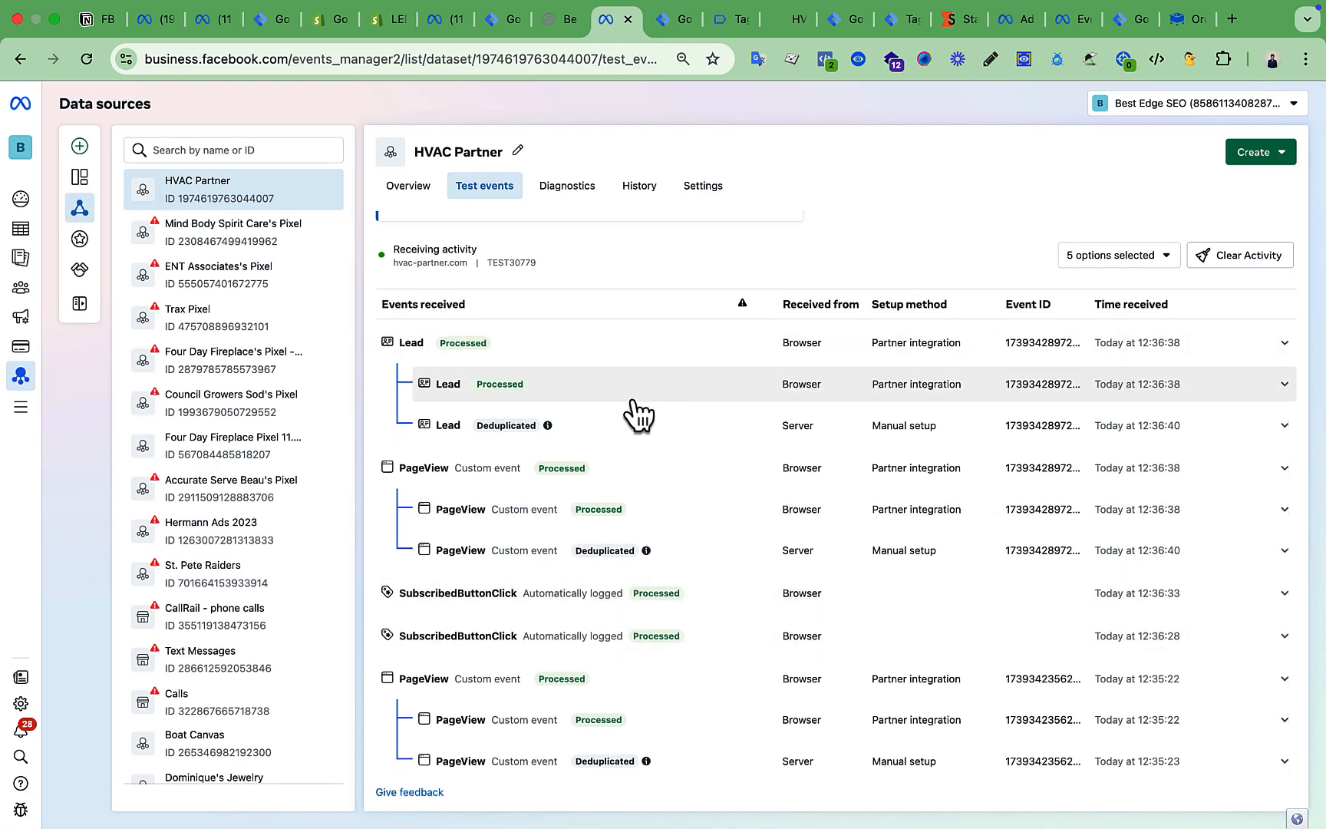
{"action": "left_click", "coordinate": [675, 389]}
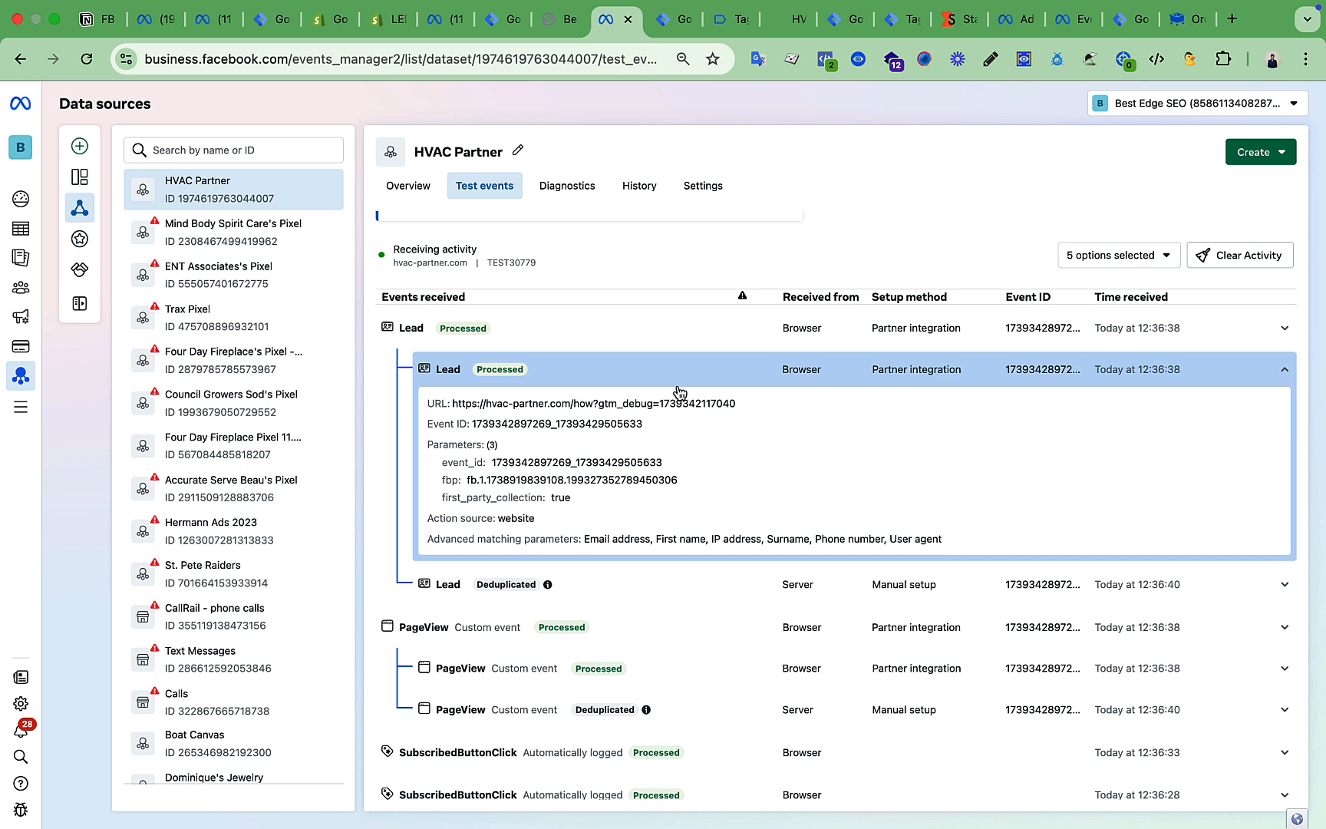
{"action": "left_click", "coordinate": [671, 594]}
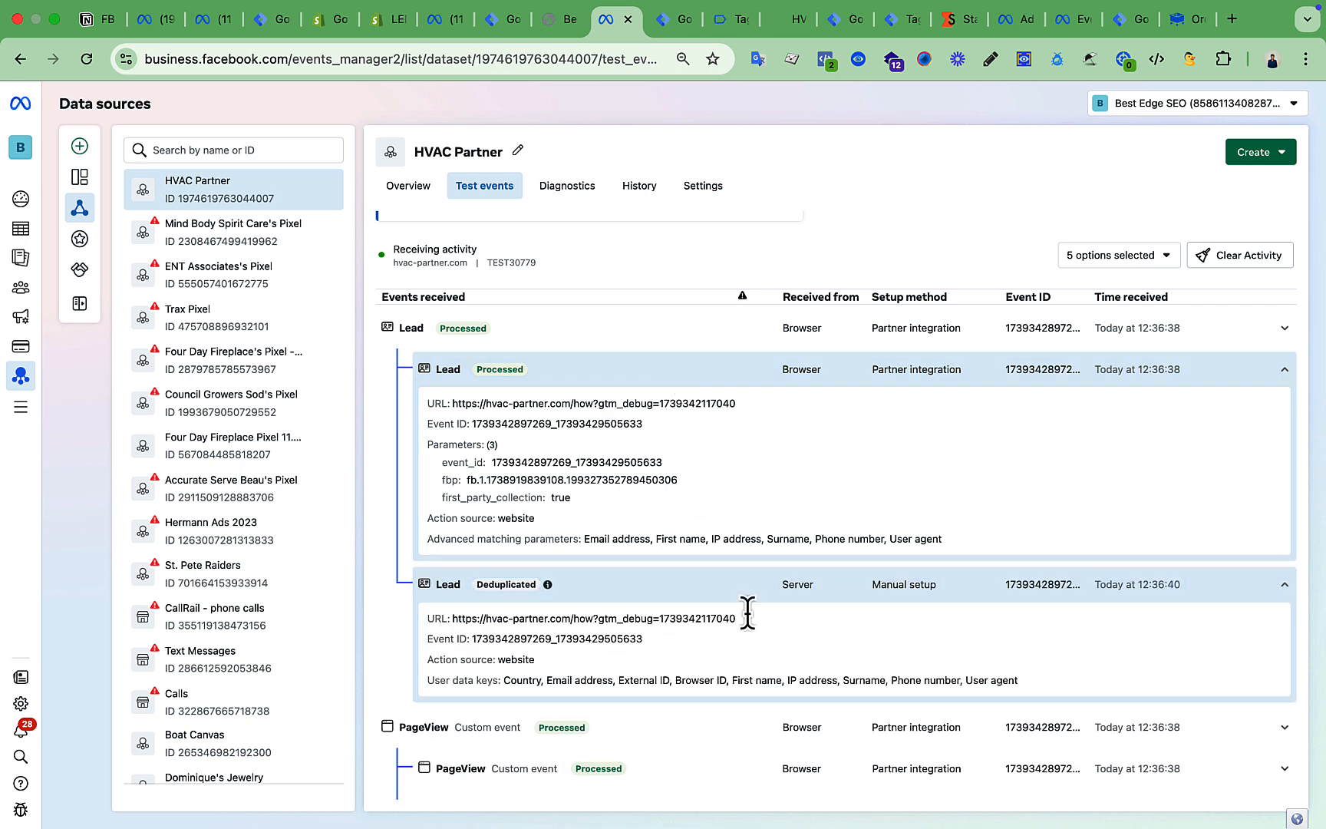